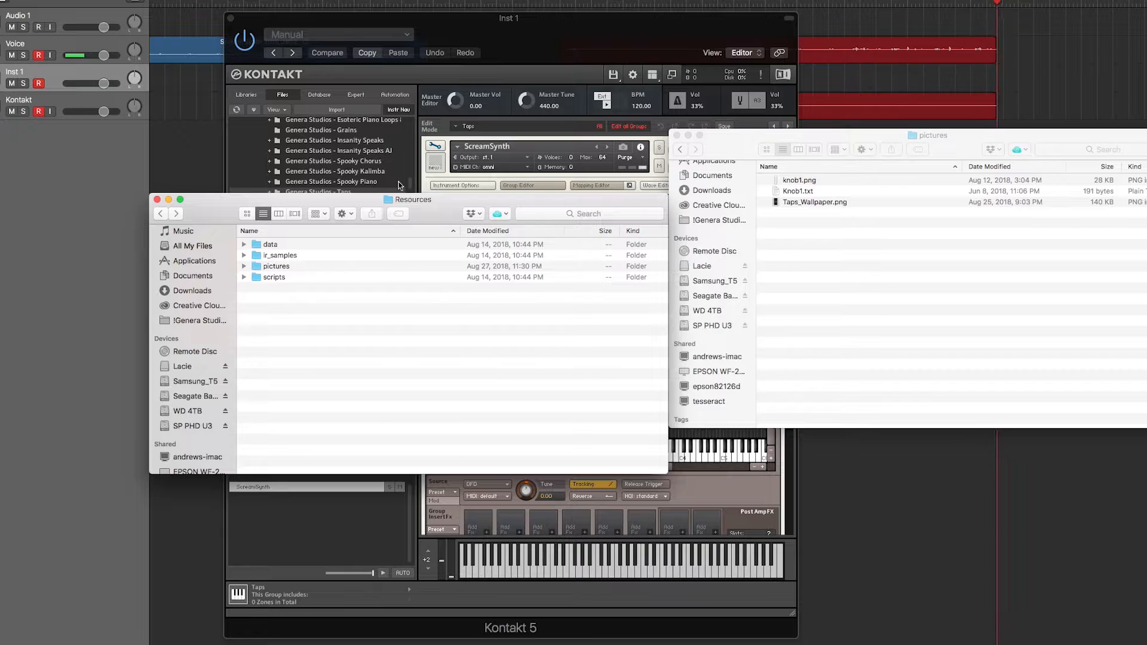
# - Load GS_ScreamSynth_A2_Ah.wav and GS_ScreamSynth_A3_Ah.wav from the Bounces folder into the Taps group's mapping around C1
pyautogui.press('super+w')
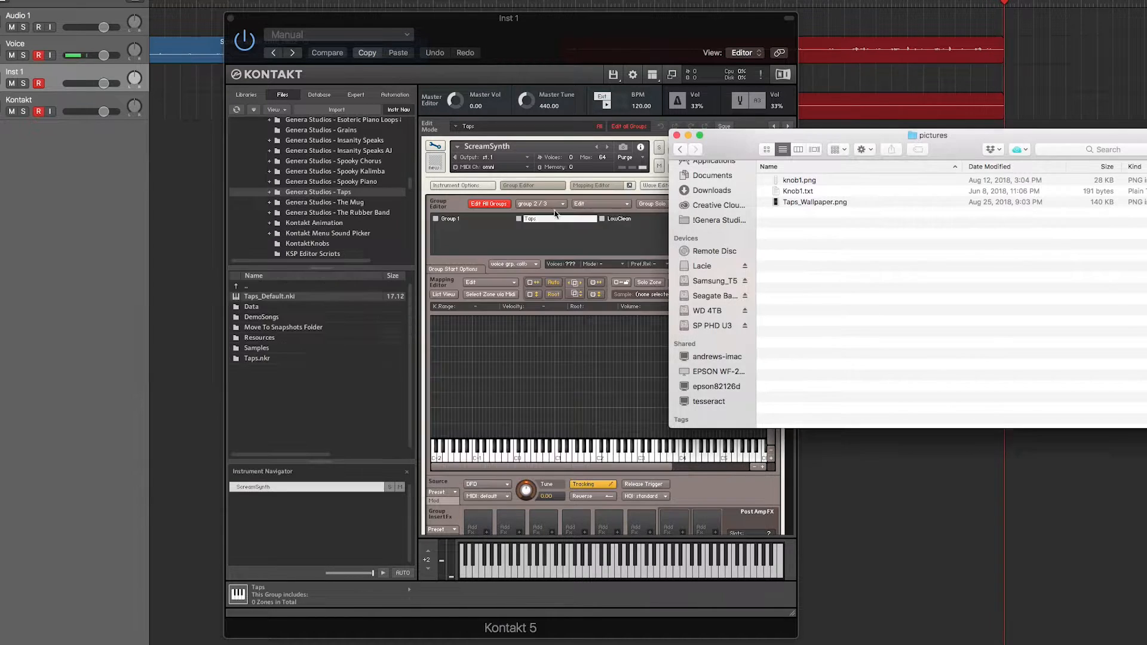
pyautogui.click(679, 150)
pyautogui.click(679, 149)
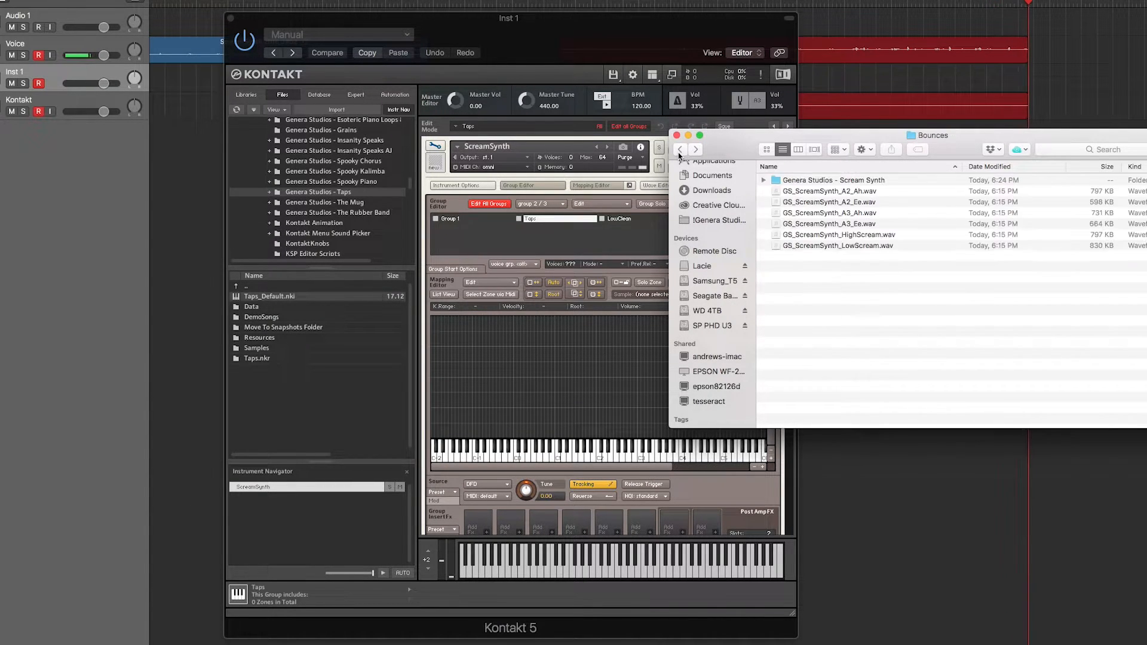
pyautogui.click(883, 195)
pyautogui.click(882, 213)
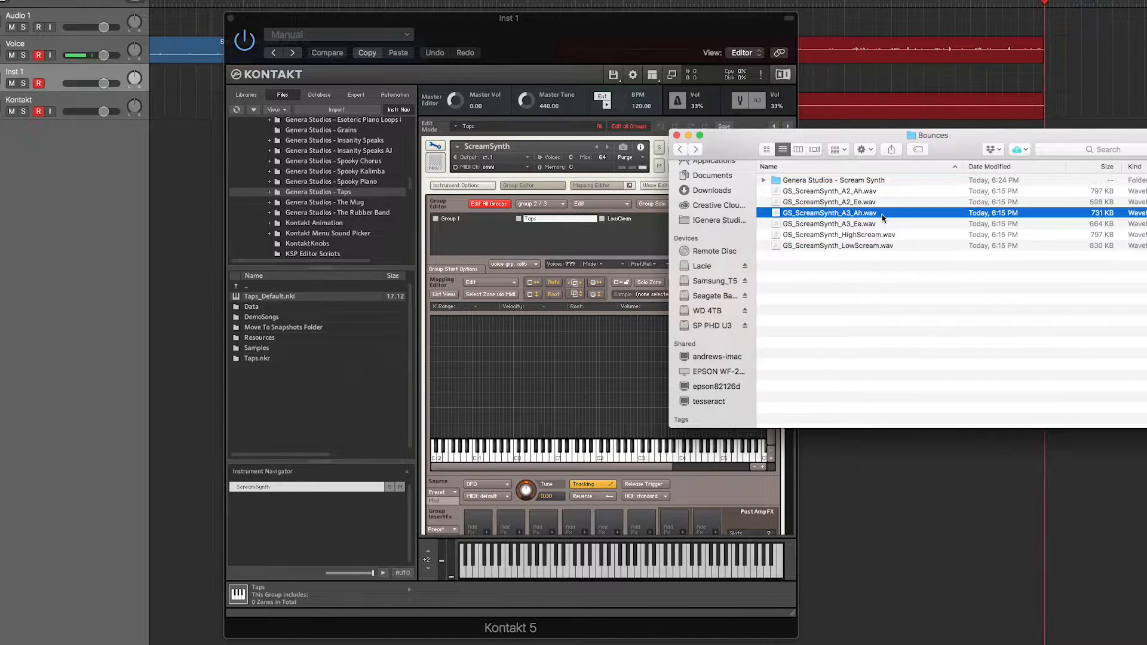
pyautogui.keyDown('super'); pyautogui.click(884, 191); pyautogui.keyUp('super')
pyautogui.moveTo(855, 191); pyautogui.dragTo(559, 434)
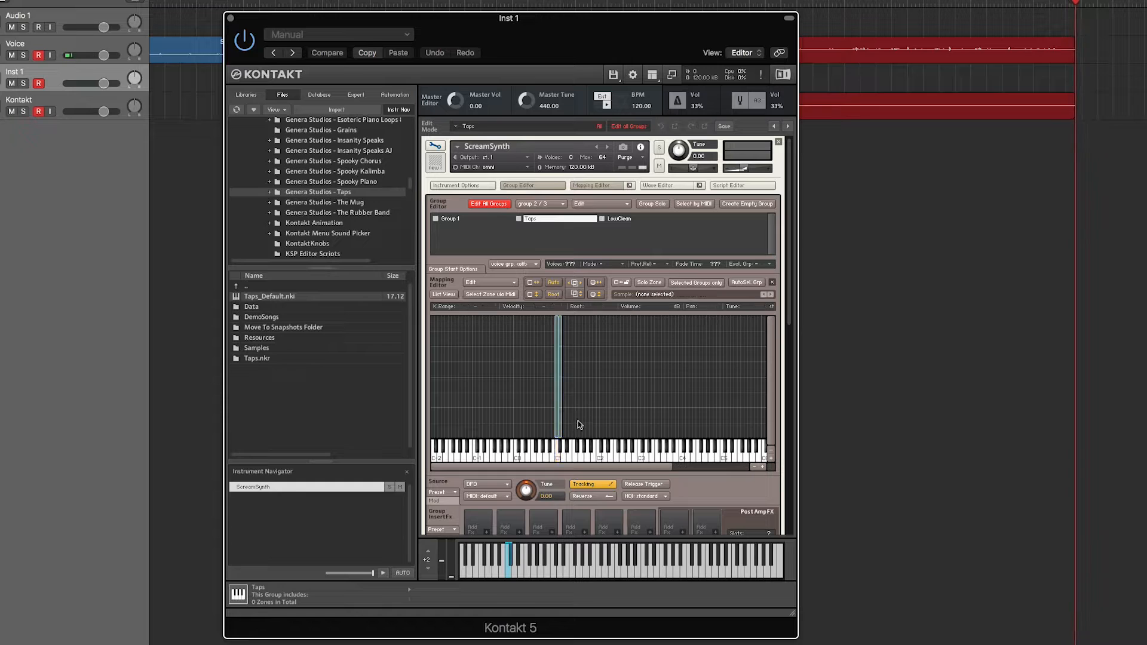
# - Move the GS_ScreamSynth_A3_Ah zone to key A3 and the GS_ScreamSynth_A2_Ah zone to key A2
pyautogui.rightClick(568, 414)
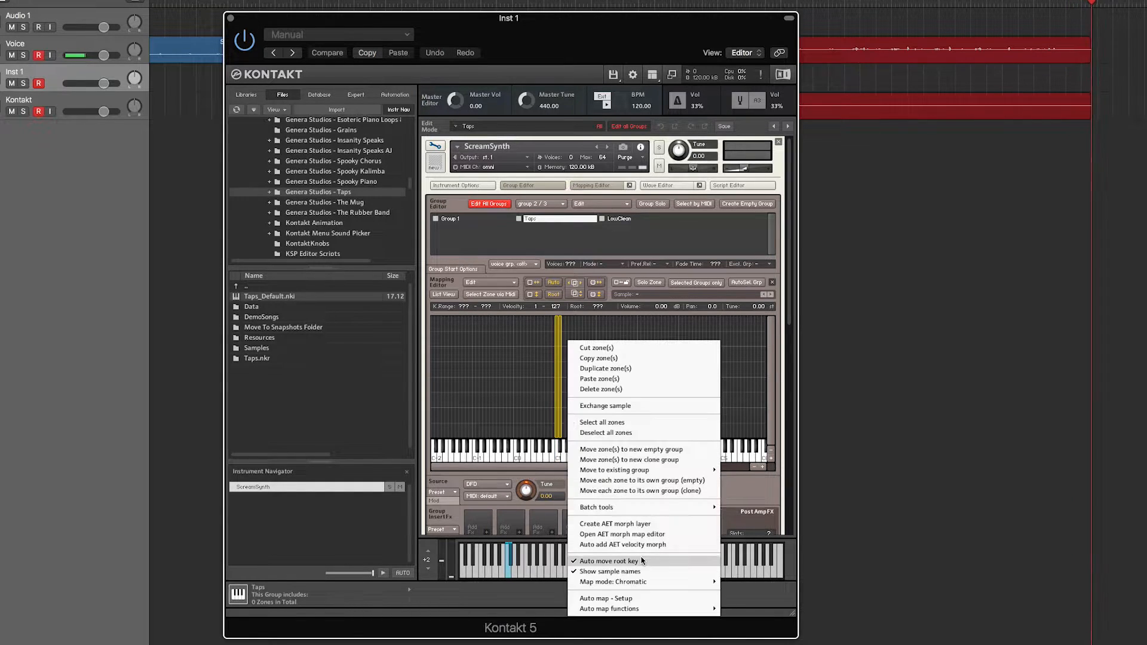
pyautogui.click(482, 401)
pyautogui.moveTo(561, 423); pyautogui.dragTo(671, 426)
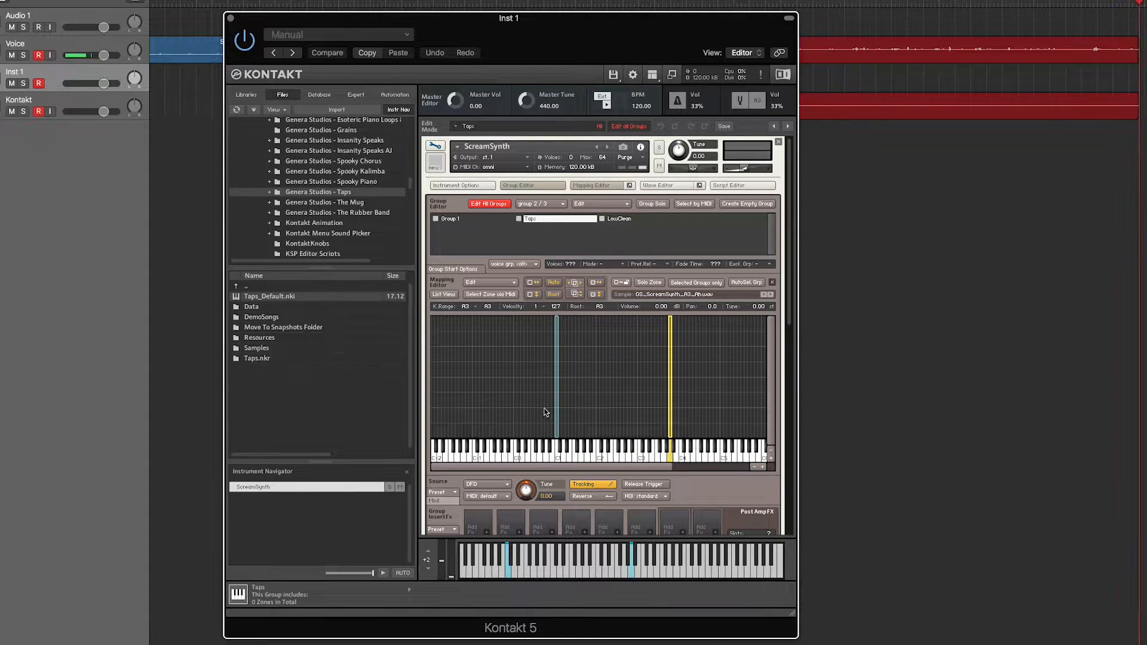
pyautogui.moveTo(576, 414); pyautogui.dragTo(624, 416)
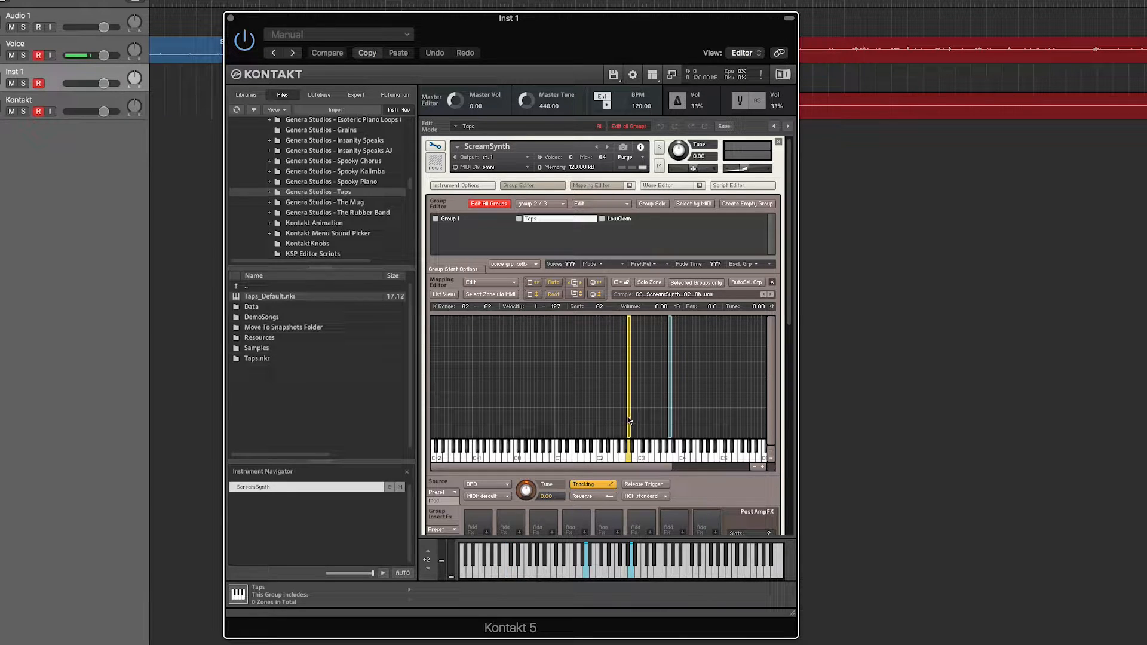
# - Stretch the A2_Ah zone over keys A1 to A2 and the A3_Ah zone over A#2 to A5
pyautogui.moveTo(626, 416); pyautogui.dragTo(579, 418)
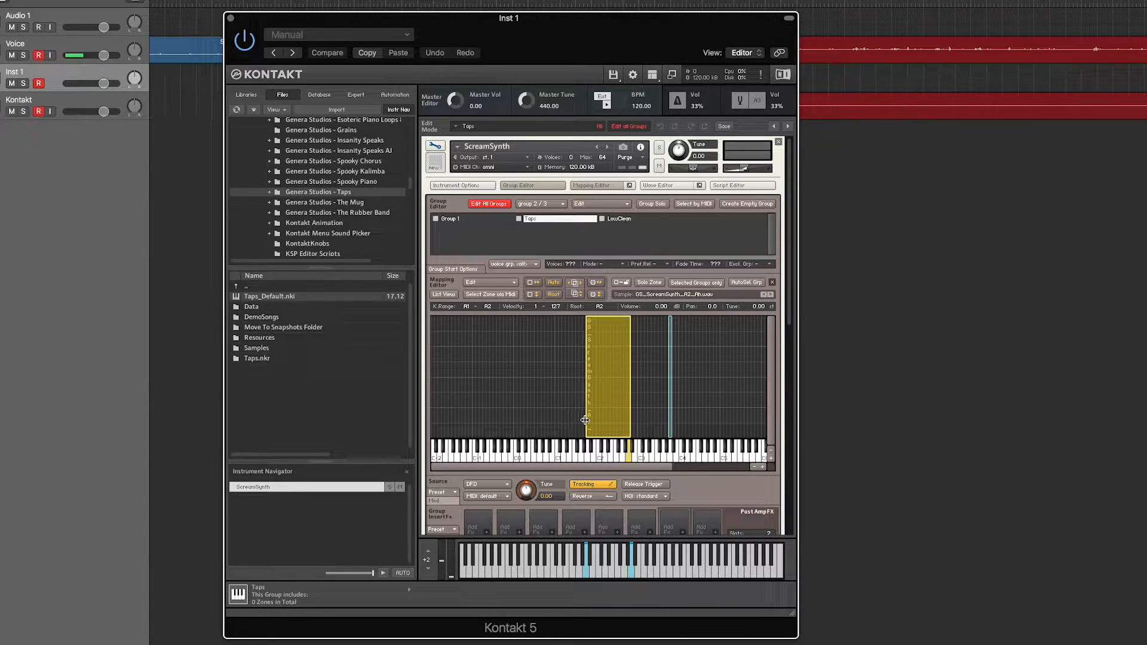
pyautogui.moveTo(677, 411); pyautogui.dragTo(678, 412)
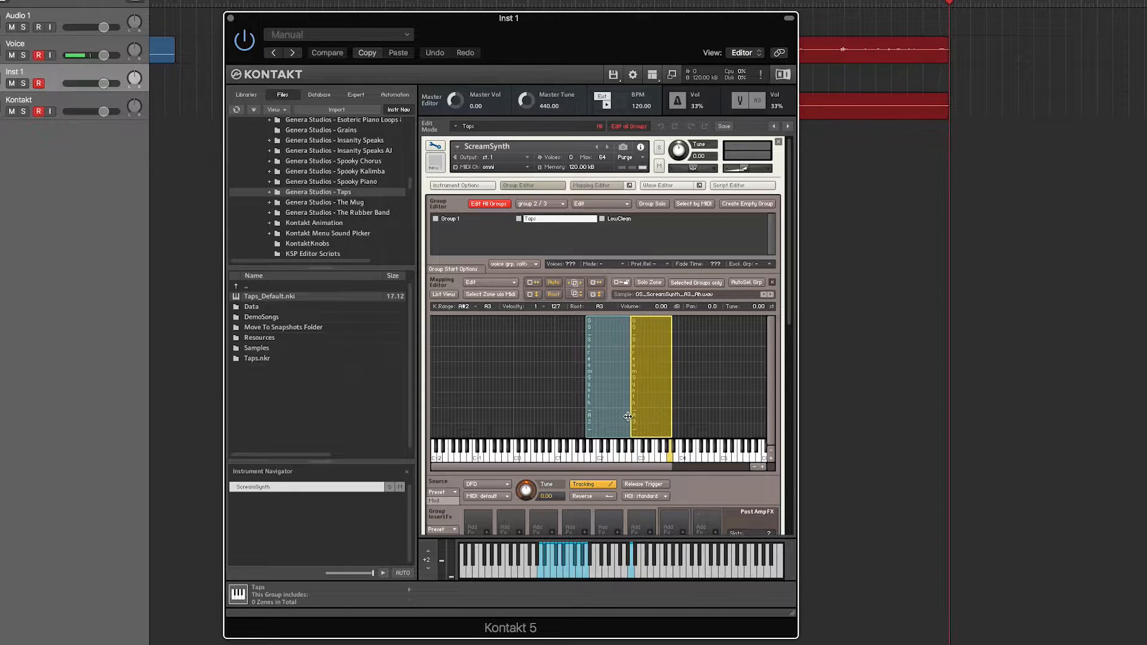
pyautogui.moveTo(672, 412); pyautogui.dragTo(689, 410)
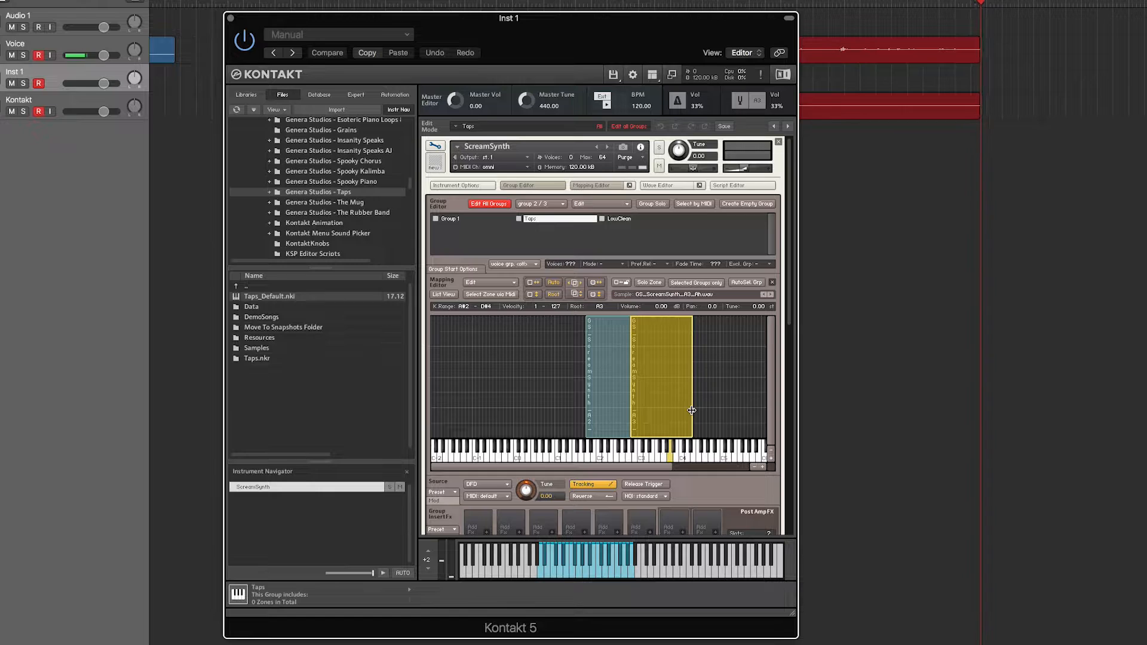
pyautogui.moveTo(695, 411); pyautogui.dragTo(754, 412)
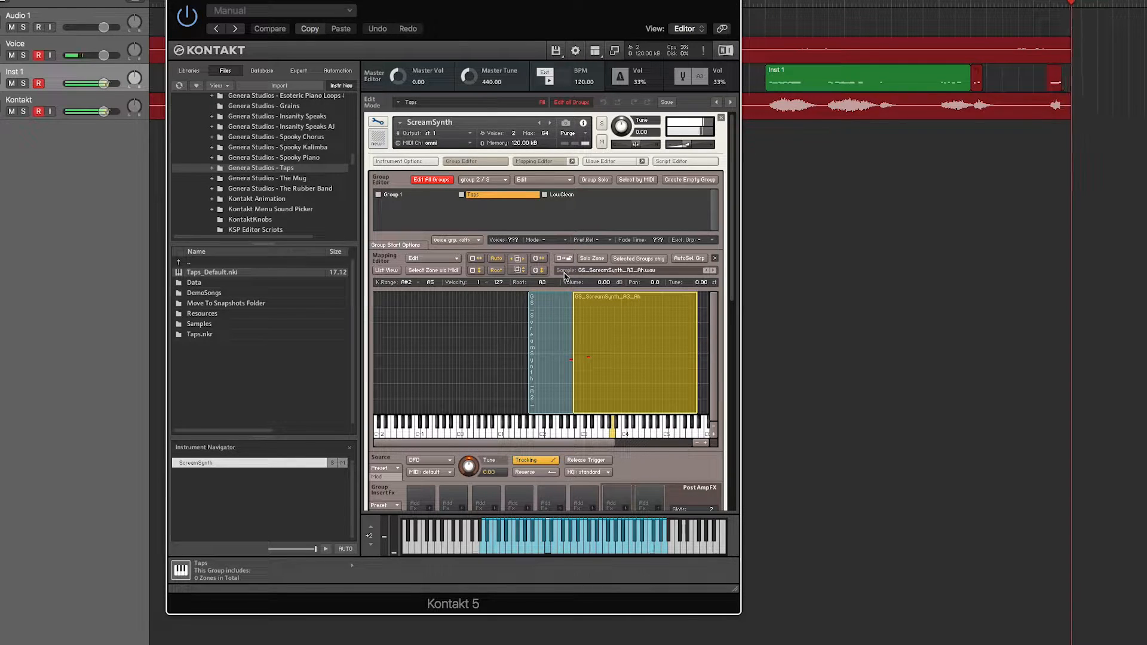
# - In the performance view, bypass the distortion, turn saturation and filter resonance fully down, and lower the filter cutoff
pyautogui.click(377, 119)
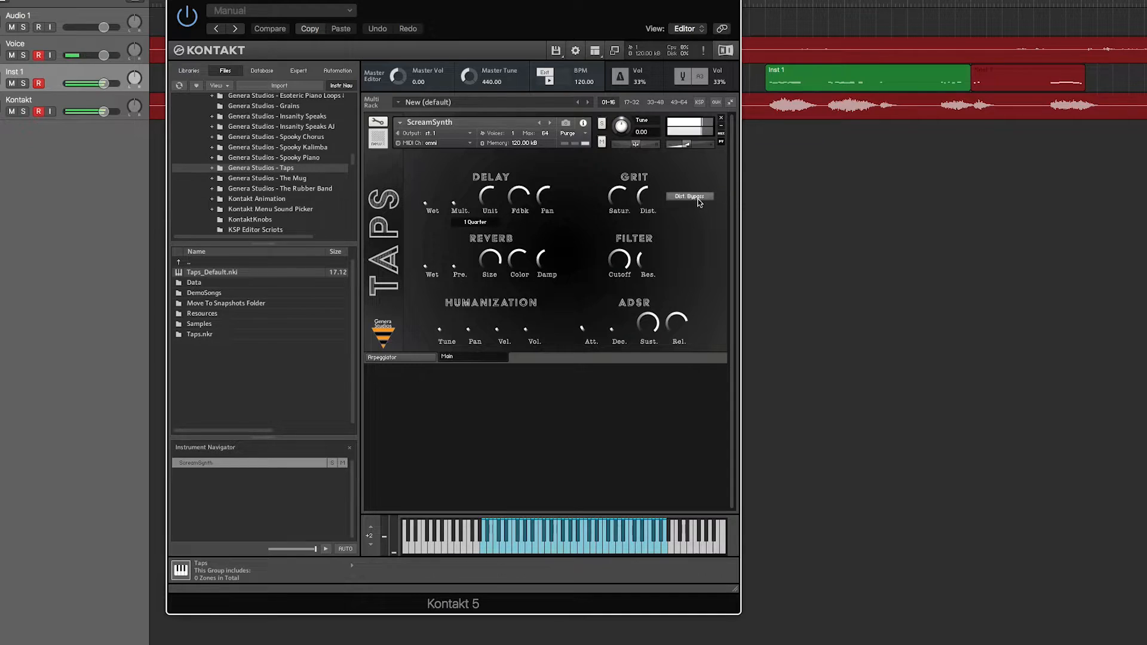
pyautogui.moveTo(621, 209); pyautogui.dragTo(618, 225)
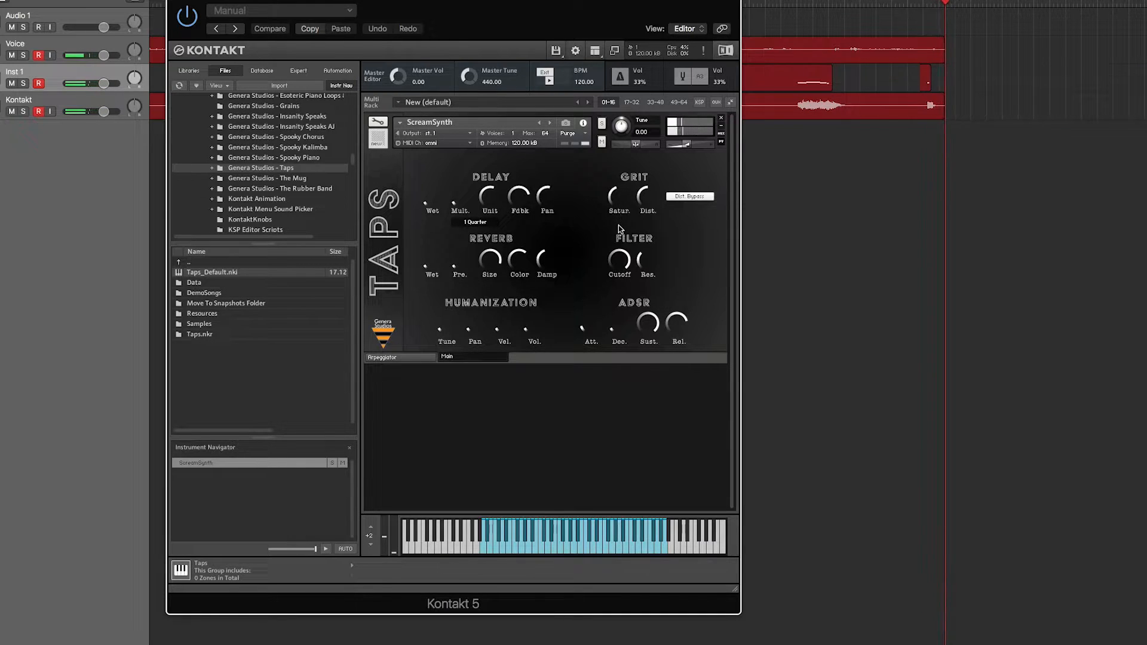
pyautogui.moveTo(641, 261); pyautogui.dragTo(619, 392)
pyautogui.moveTo(618, 294); pyautogui.dragTo(628, 211)
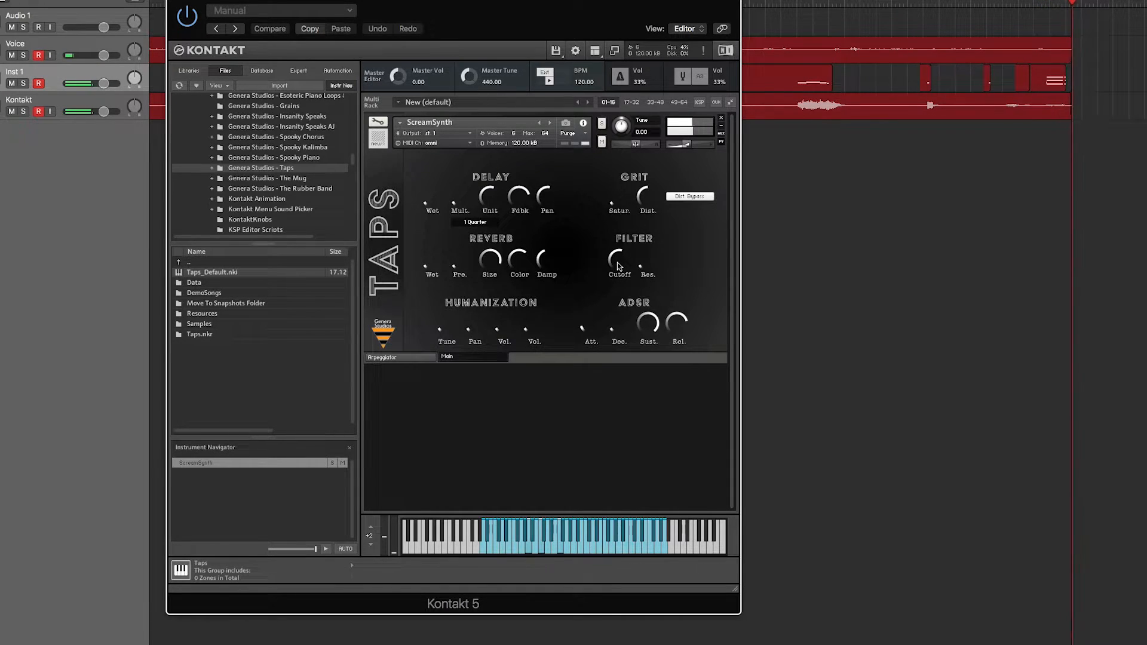
pyautogui.moveTo(619, 266)
pyautogui.mouseDown()
pyautogui.moveTo(622, 241)
pyautogui.moveTo(617, 284)
pyautogui.mouseUp()
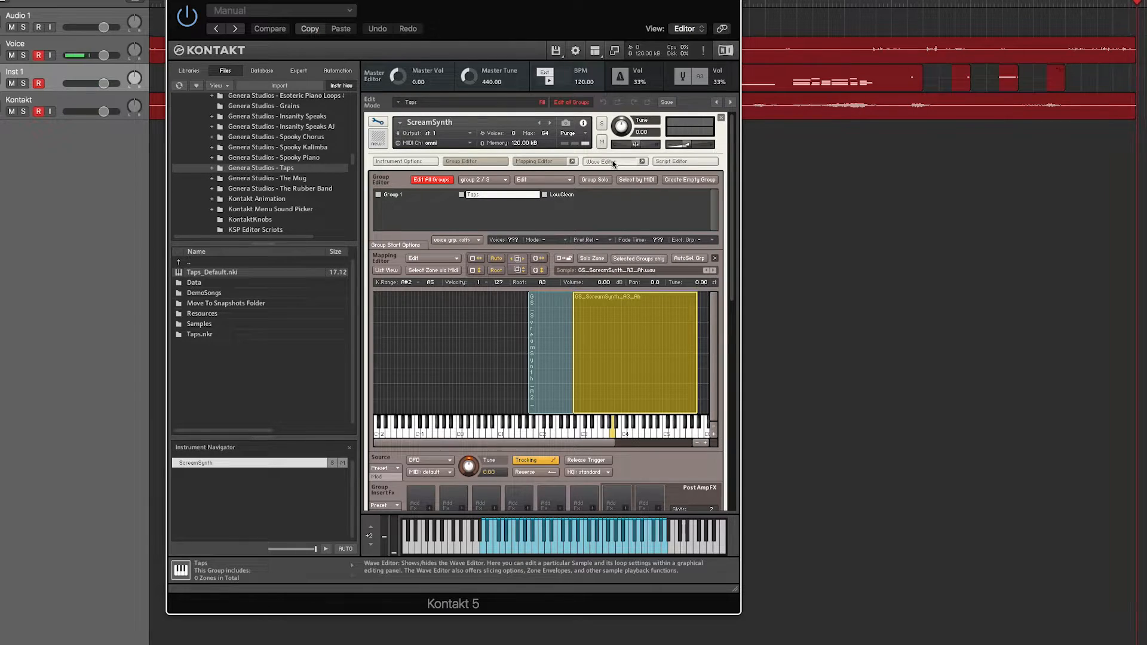
# - In the Wave Editor, enable loop 1 on the A2_Ah sample from 17728 to 252958 with a crossfade of 12300
pyautogui.click(612, 163)
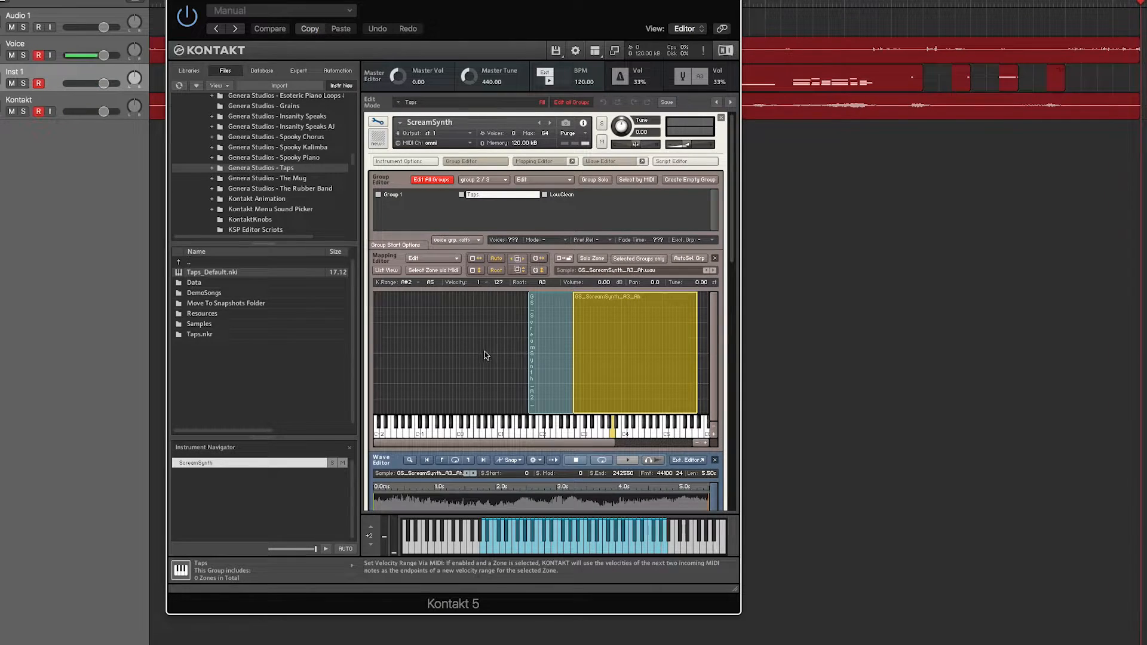
pyautogui.click(537, 351)
pyautogui.scroll(-2, 537, 352)
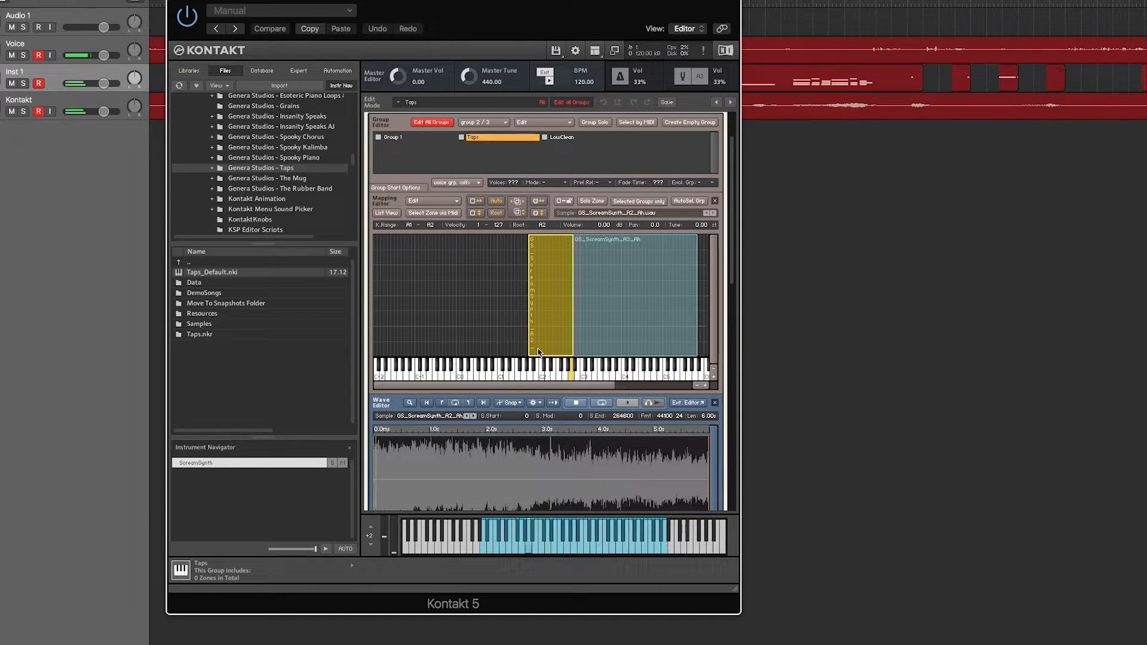
pyautogui.scroll(-2, 547, 356)
pyautogui.scroll(-3, 546, 356)
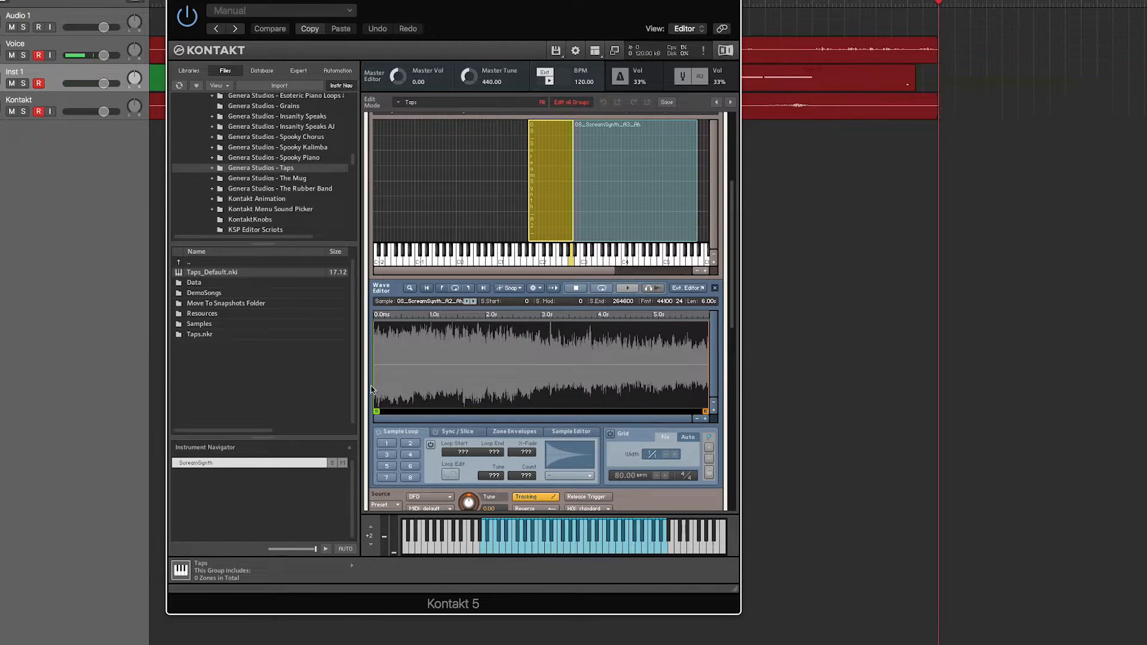
pyautogui.click(387, 443)
pyautogui.moveTo(468, 452); pyautogui.dragTo(530, 388)
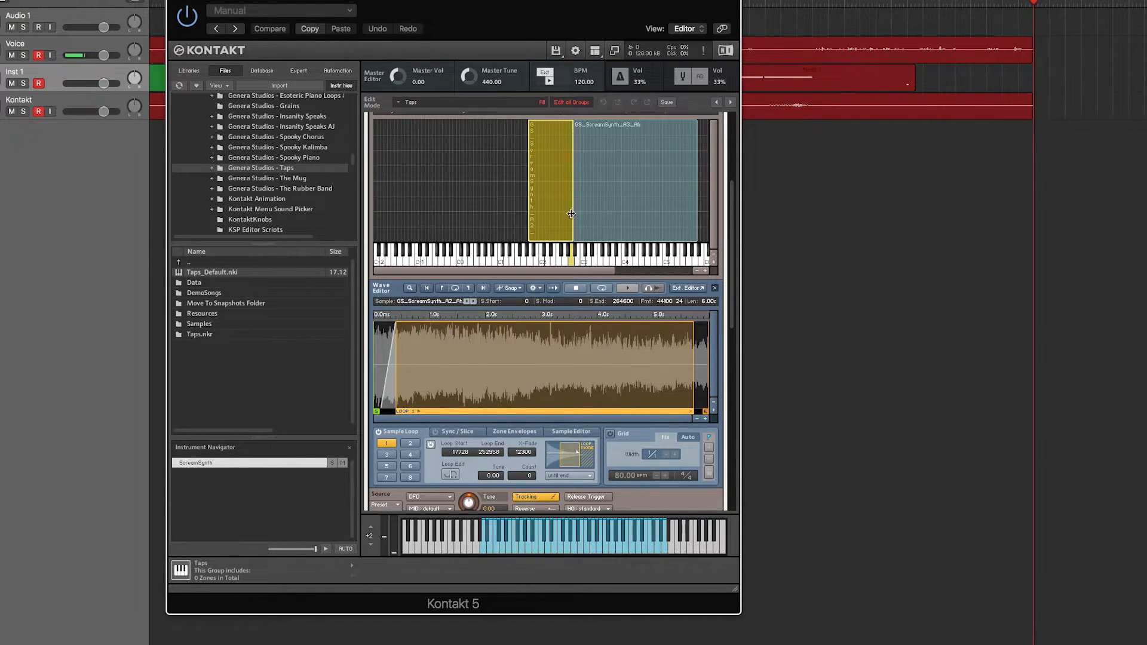
# - Select all zones and copy the current zone's loop settings to them
pyautogui.rightClick(557, 209)
pyautogui.click(591, 286)
pyautogui.rightClick(557, 209)
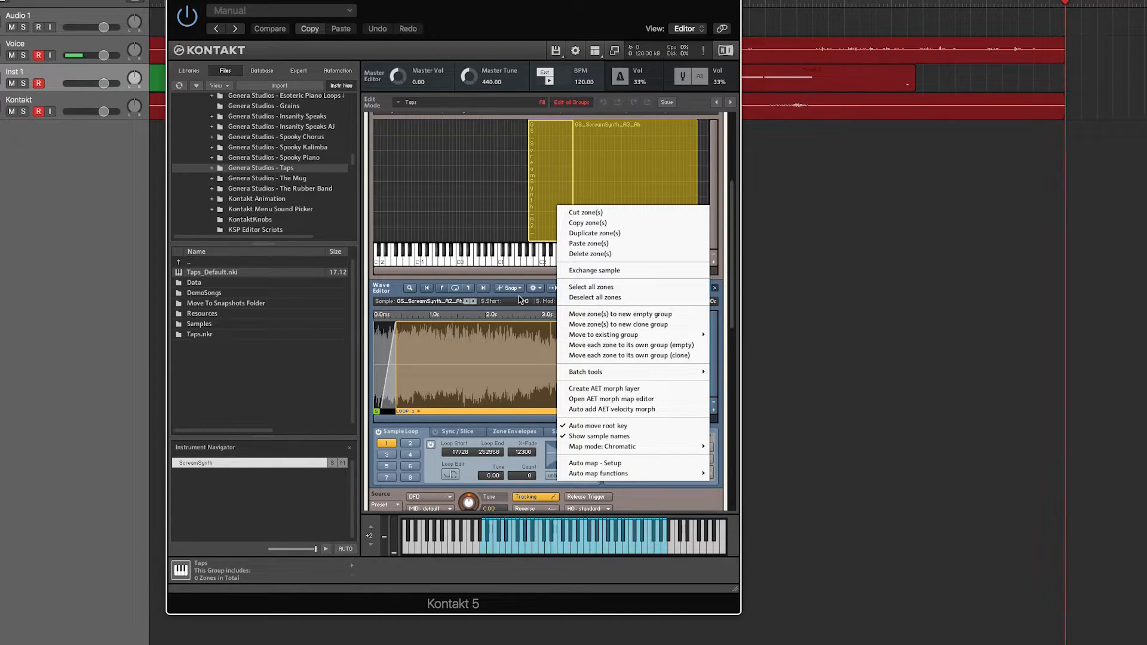
pyautogui.click(534, 288)
pyautogui.moveTo(574, 335)
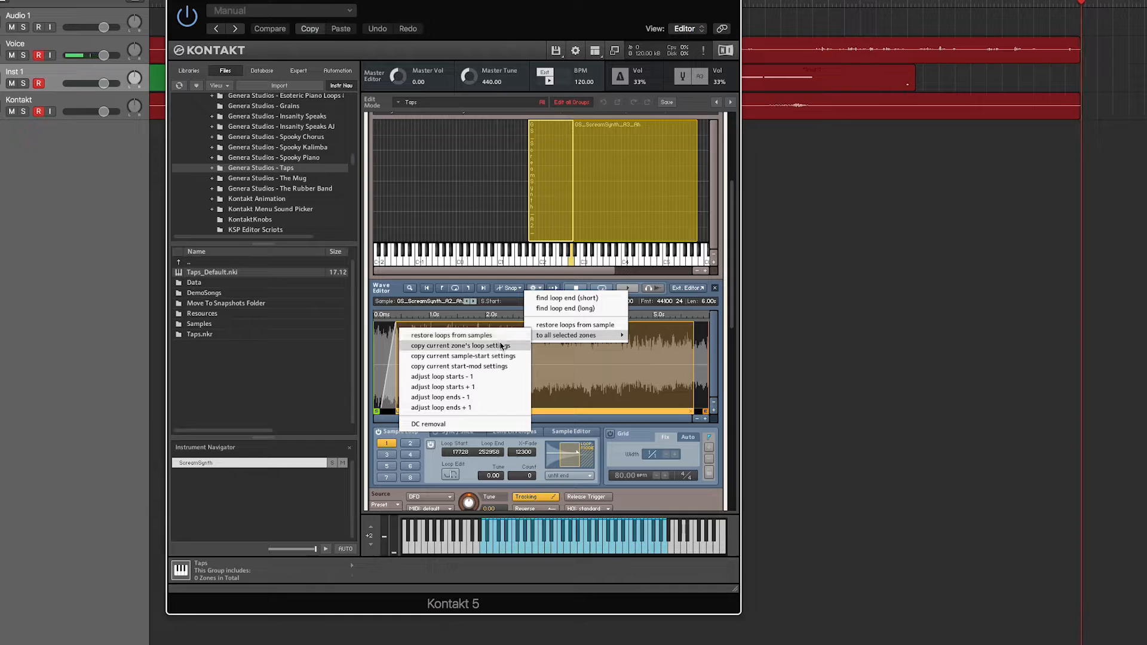
pyautogui.click(502, 346)
# - Set the loop end of the A3_Ah zone to 233576
pyautogui.click(656, 164)
pyautogui.click(608, 176)
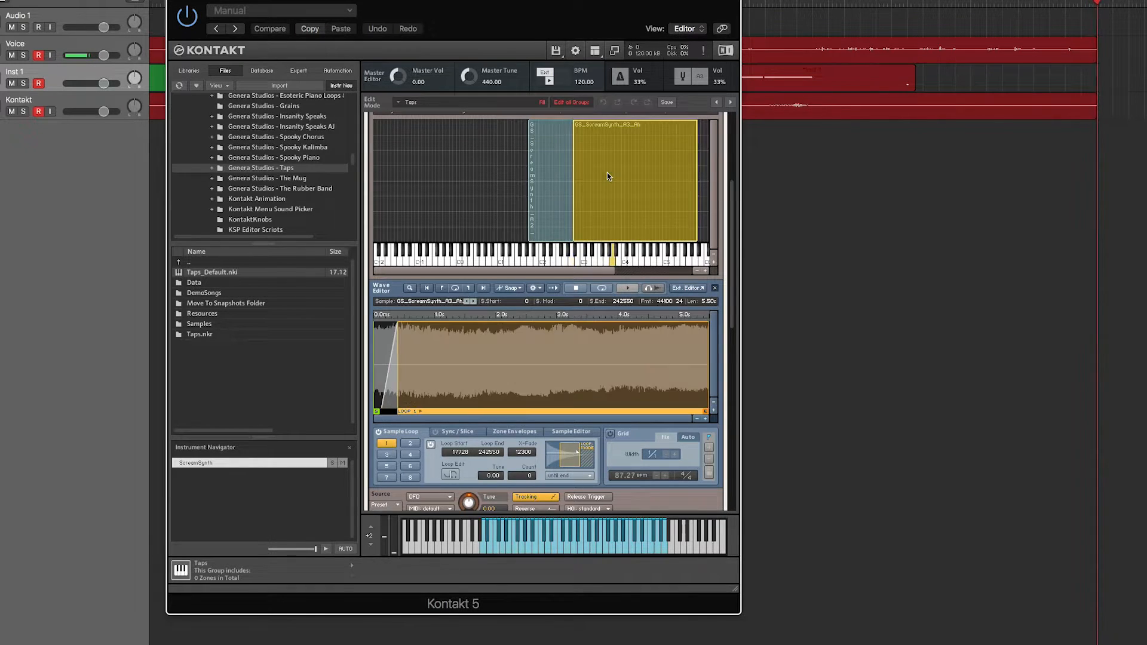
pyautogui.moveTo(492, 470); pyautogui.dragTo(492, 474)
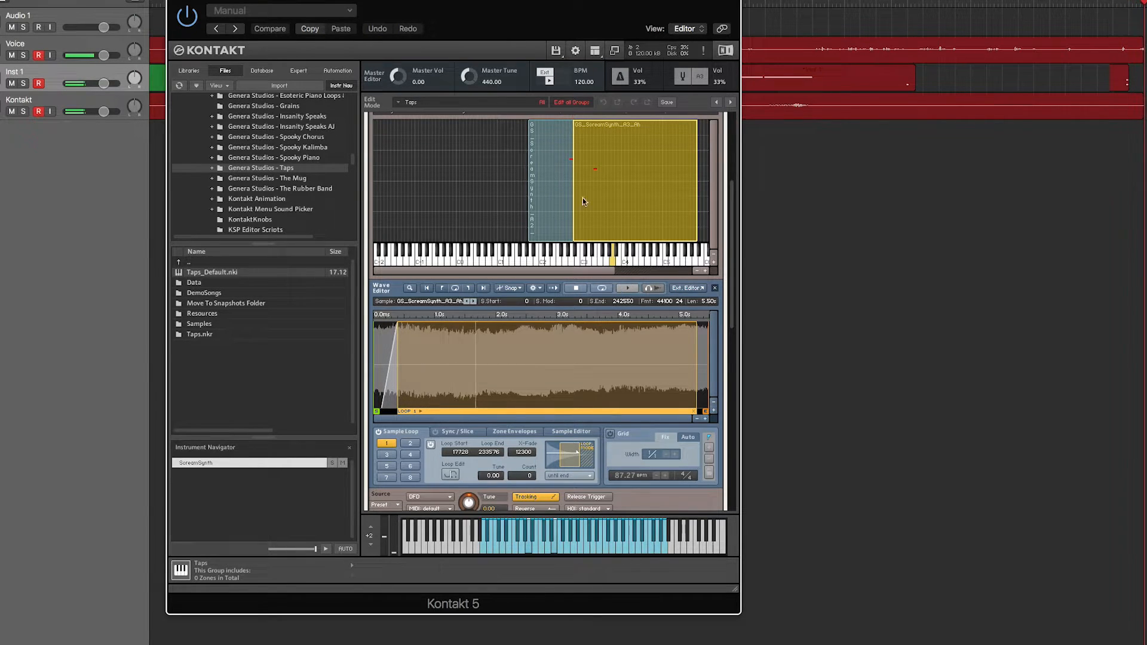
# - Return to the performance view and raise the wet levels of the delay and reverb
pyautogui.scroll(5, 439, 144)
pyautogui.click(380, 121)
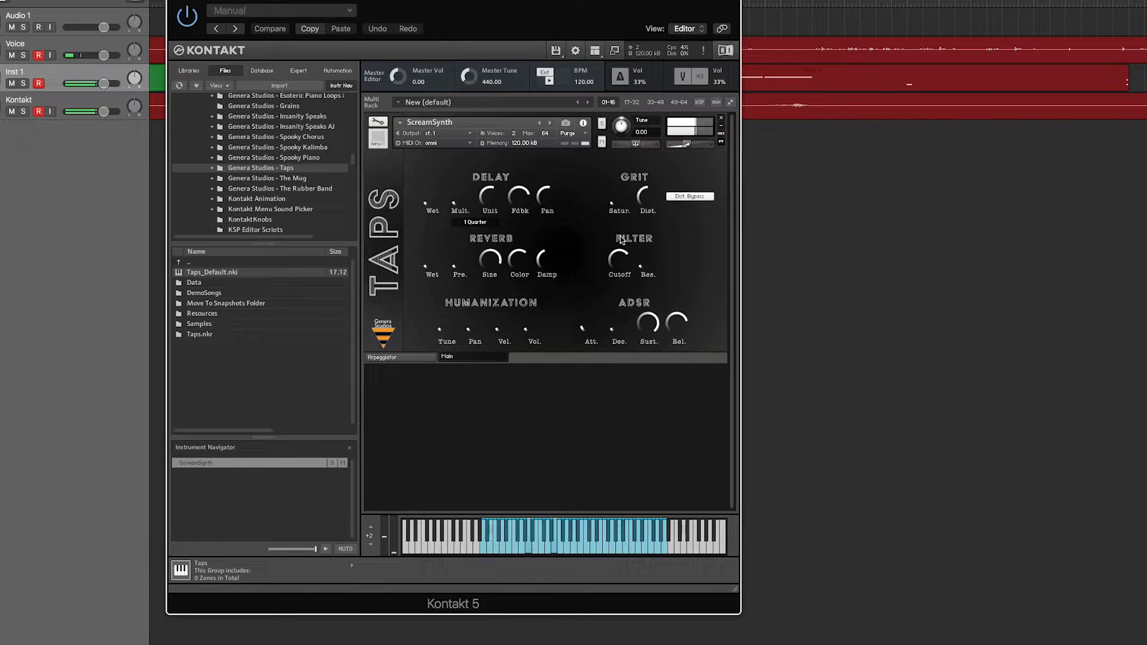
pyautogui.moveTo(432, 261); pyautogui.dragTo(441, 178)
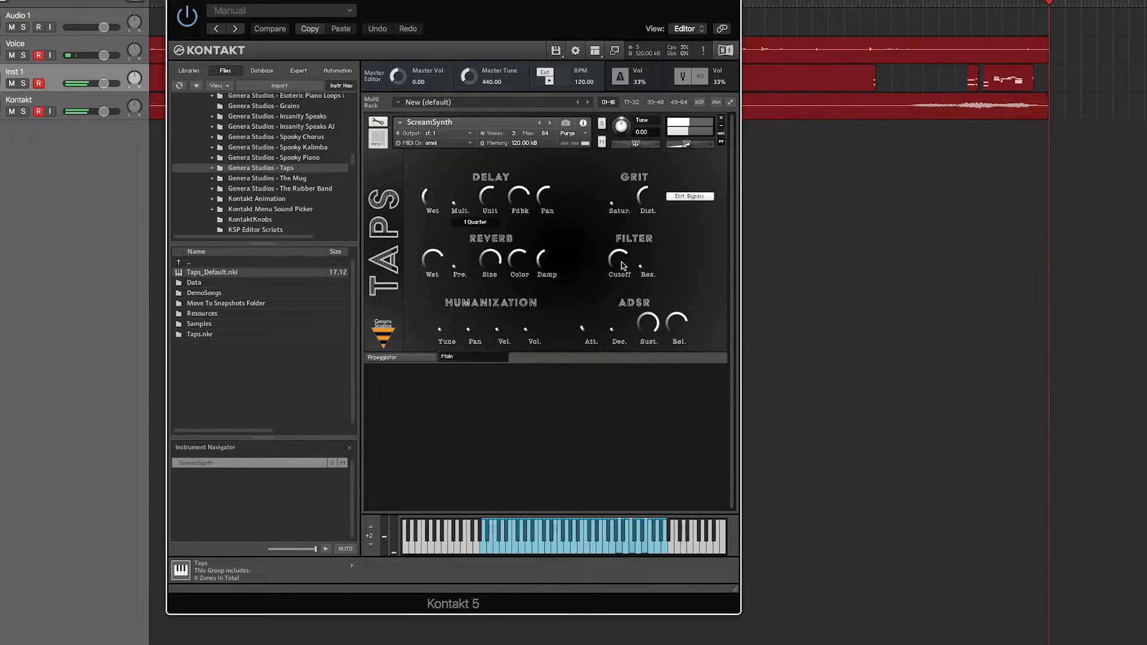
# - Review the instrument's sample loop, amplifier, insert effect and send effect settings, and return to the performance view
pyautogui.click(378, 121)
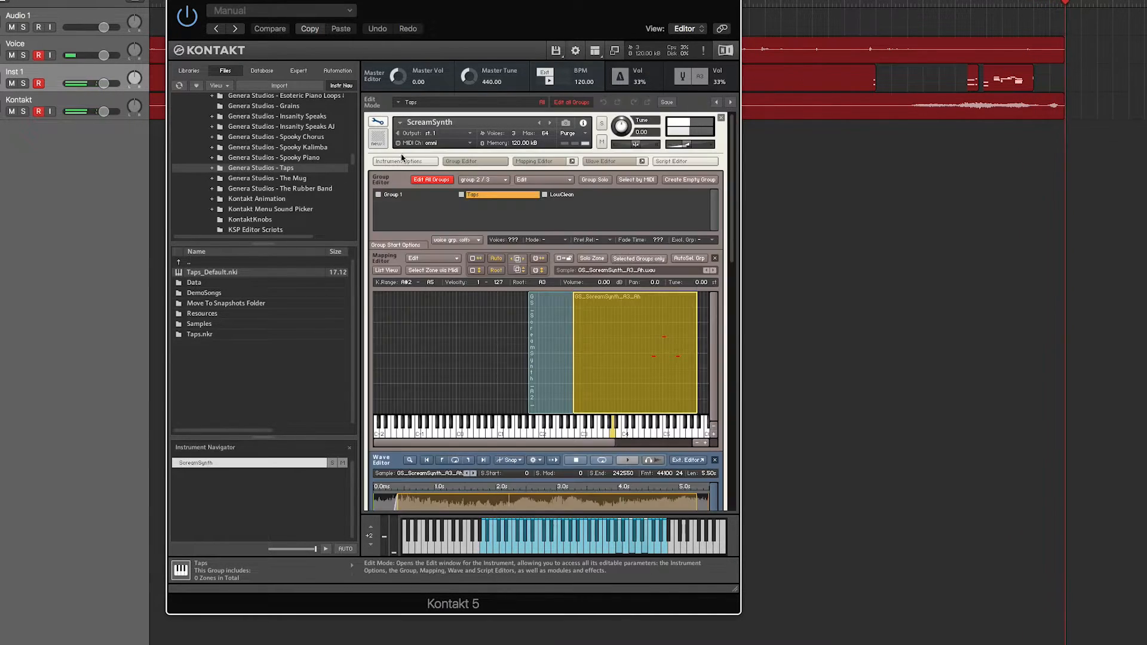
pyautogui.scroll(-15, 496, 218)
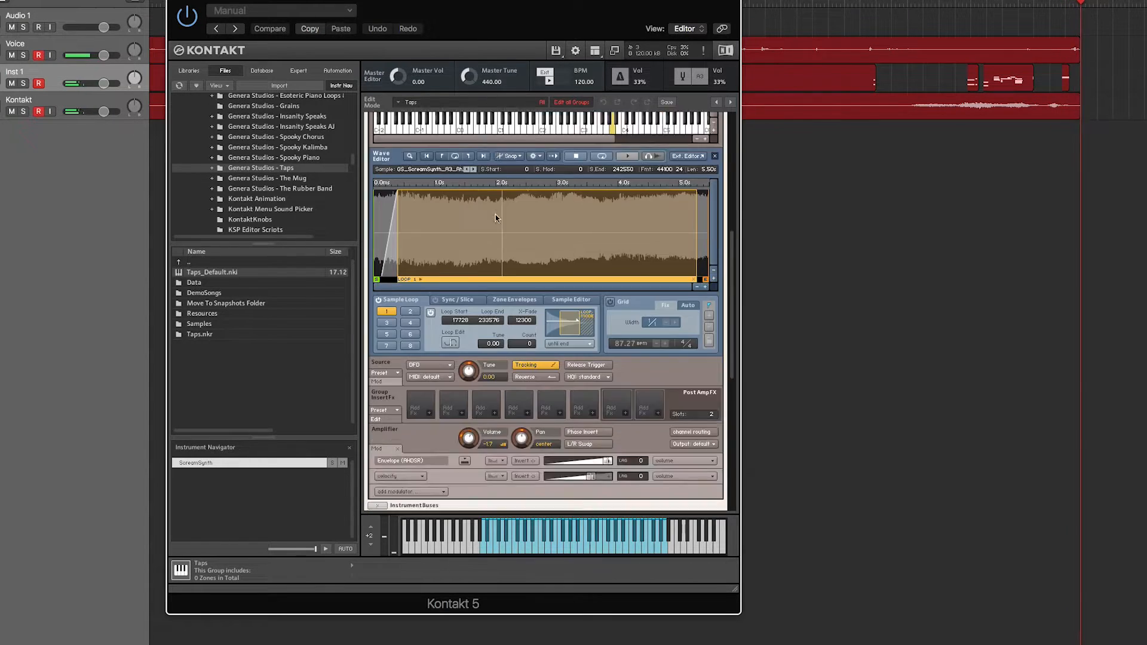
pyautogui.scroll(-10, 495, 218)
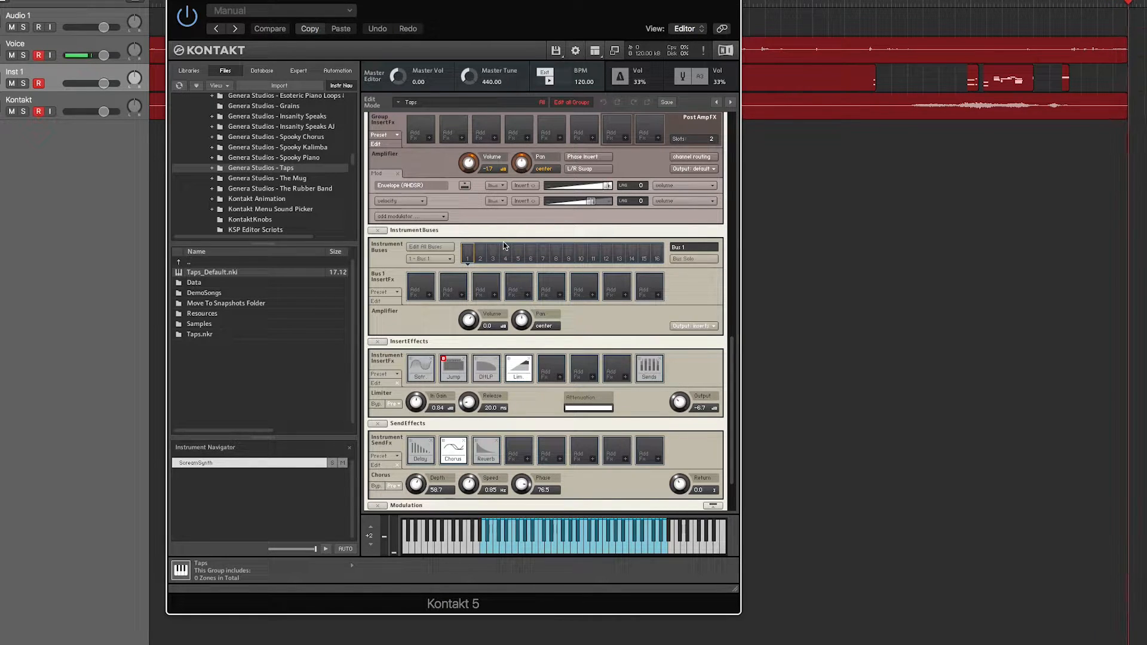
pyautogui.scroll(10, 435, 157)
pyautogui.click(382, 122)
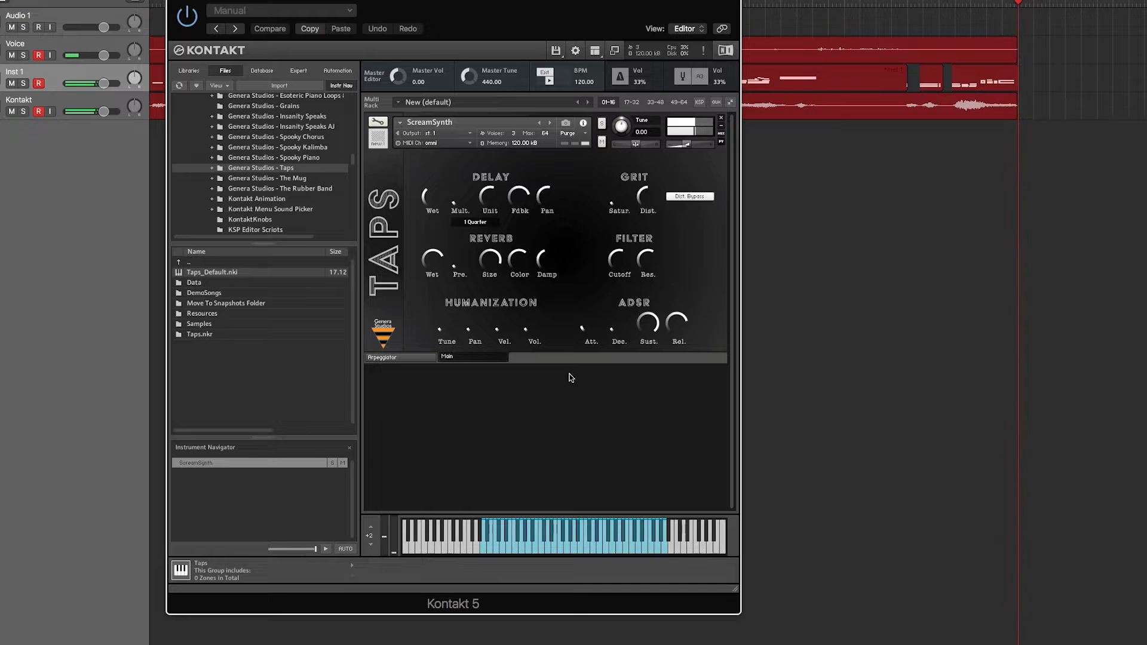
# - Reopen the instrument editor, move the plug-in window aside, and inspect the settings of Group 1
pyautogui.click(378, 121)
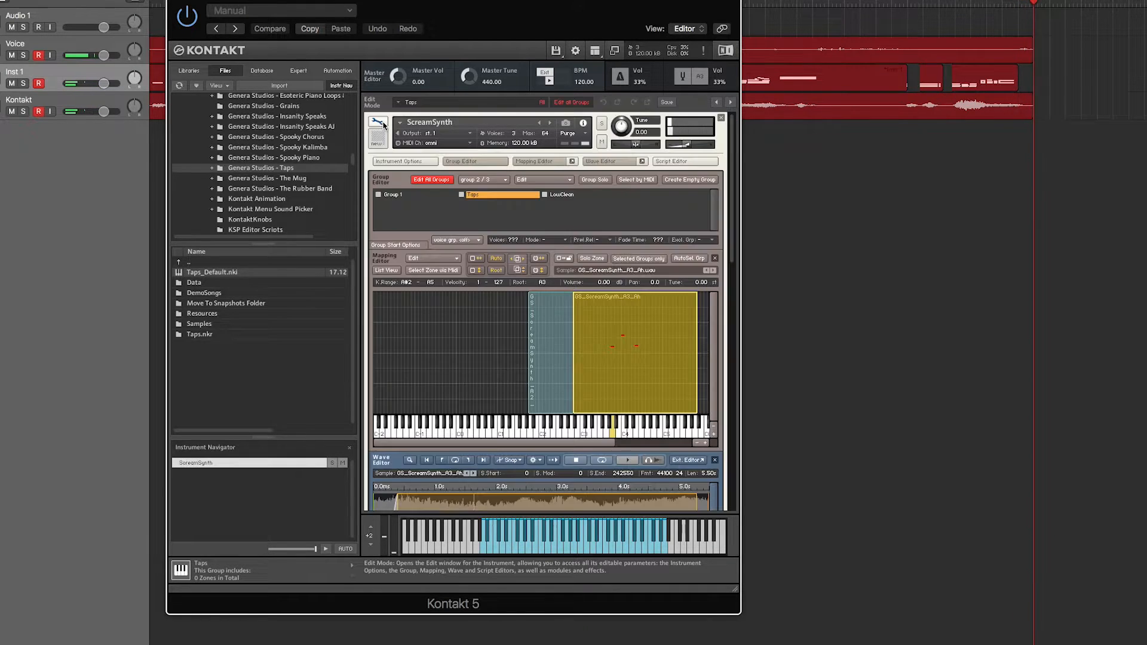
pyautogui.moveTo(507, 21); pyautogui.dragTo(419, 16)
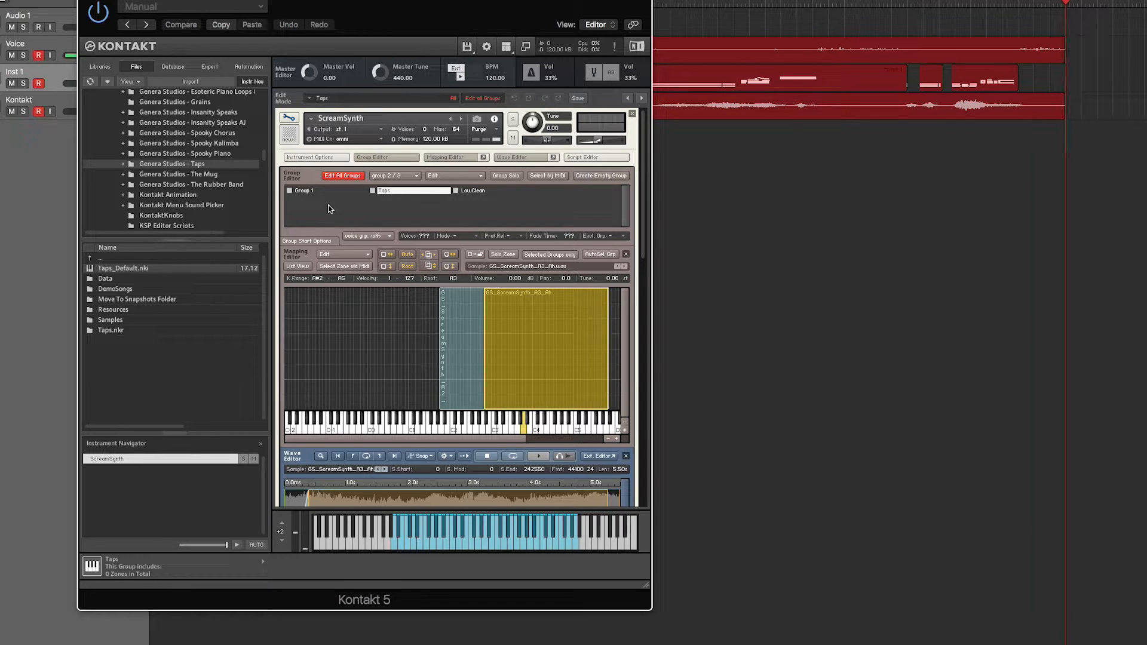
pyautogui.click(306, 191)
pyautogui.scroll(-5, 361, 305)
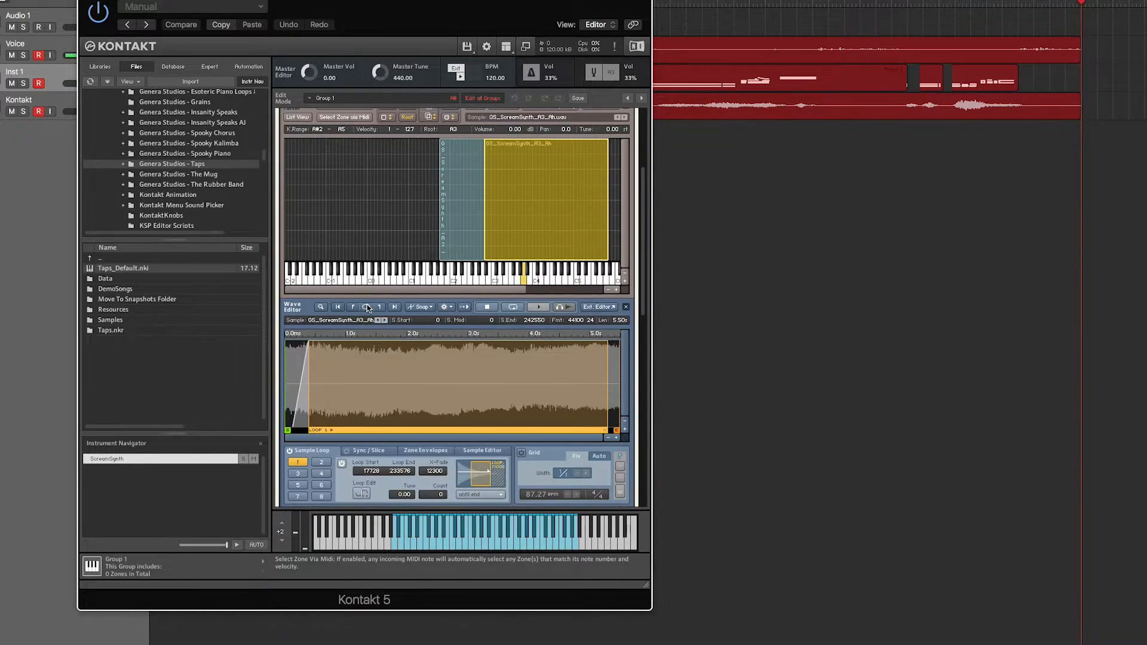
pyautogui.scroll(-15, 367, 308)
pyautogui.scroll(20, 367, 307)
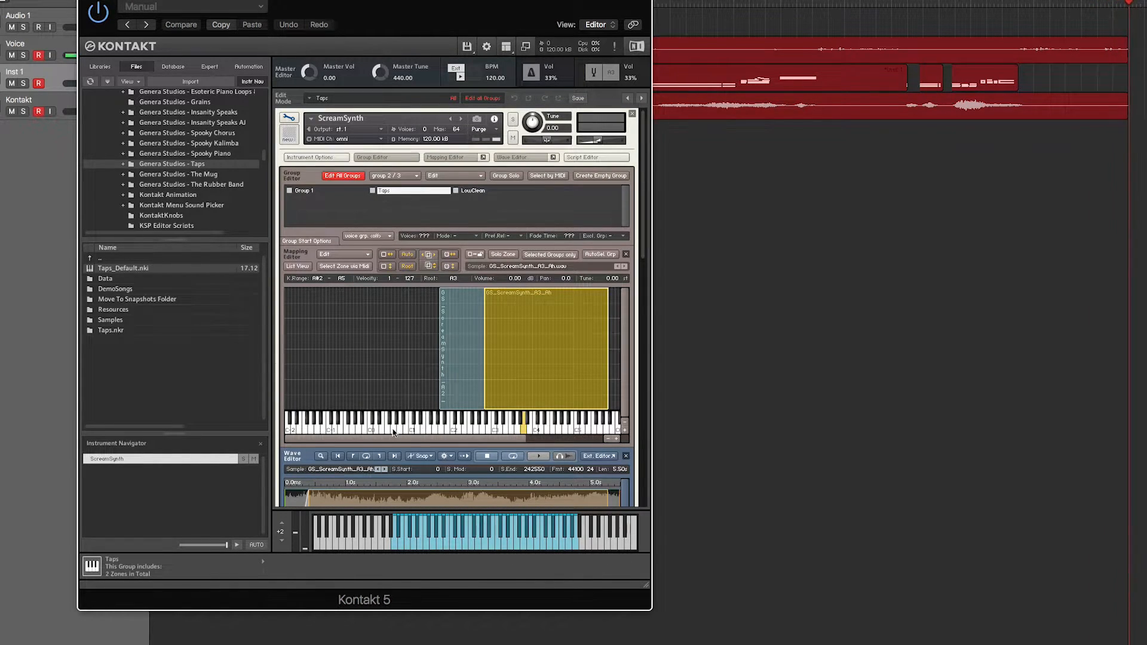
# - Add GS_ScreamSynth_HighScream.wav from the Bounces folder to the mapping as a zone spanning C1 to G#1
pyautogui.press('super+Tab')
pyautogui.click(920, 357)
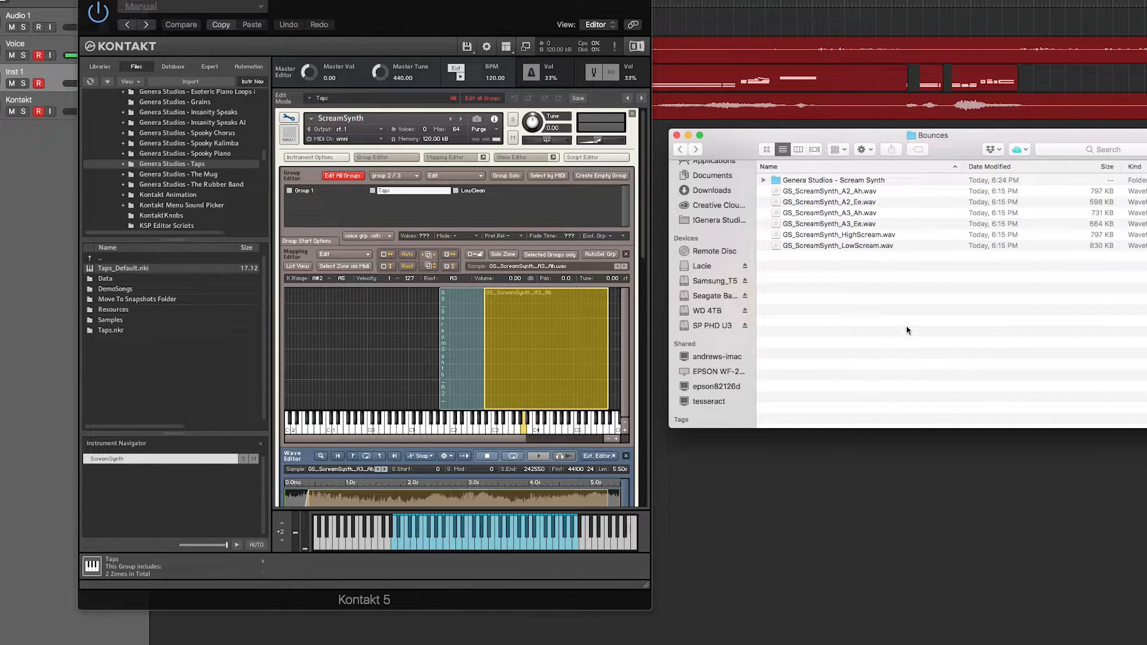
pyautogui.click(914, 236)
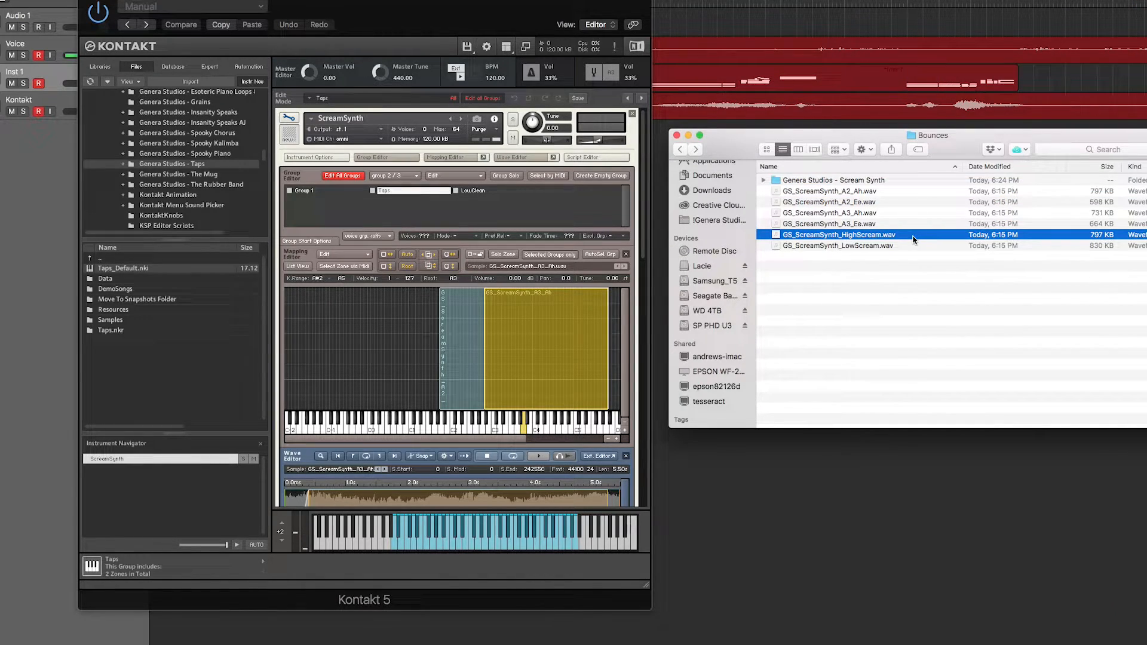
pyautogui.moveTo(771, 244); pyautogui.dragTo(440, 368)
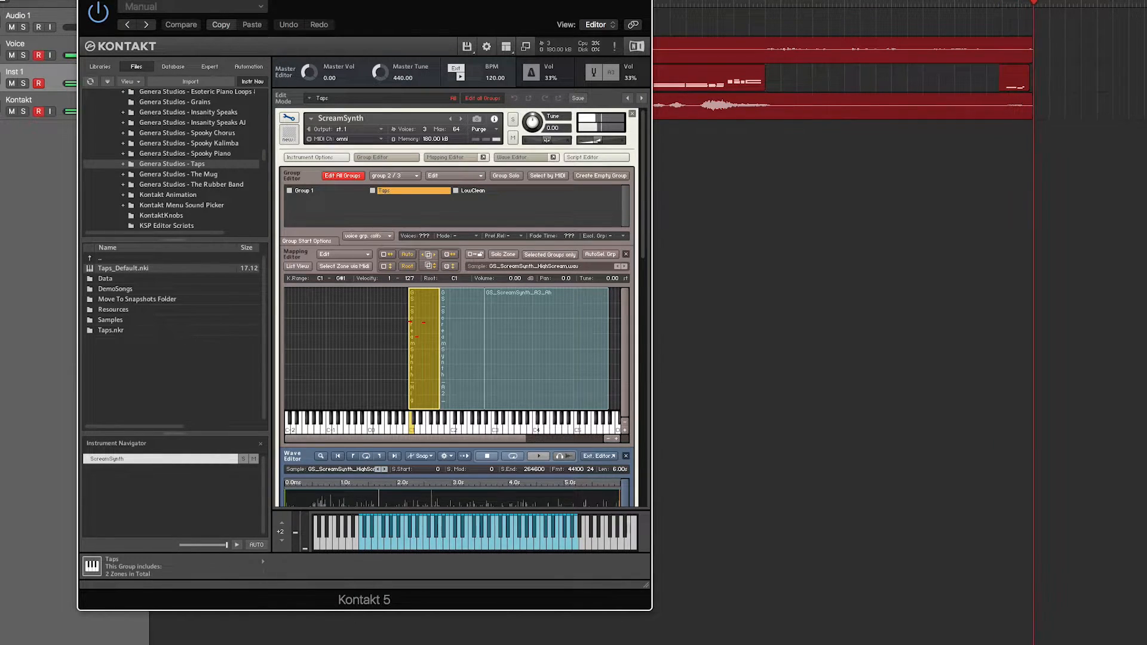
# - Add GS_ScreamSynth_LowScream.wav and arrange the low zones with LowScream on C1 to E1 and HighScream on F1 to G#1
pyautogui.click(230, 643)
pyautogui.click(430, 363)
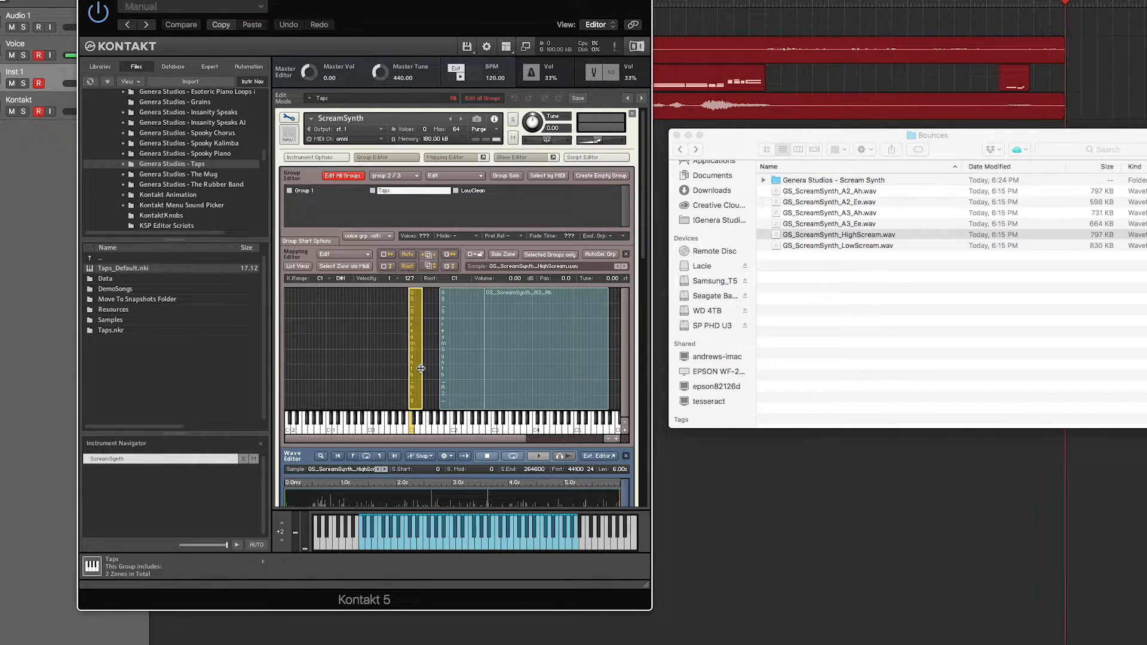
pyautogui.moveTo(869, 249); pyautogui.dragTo(434, 360)
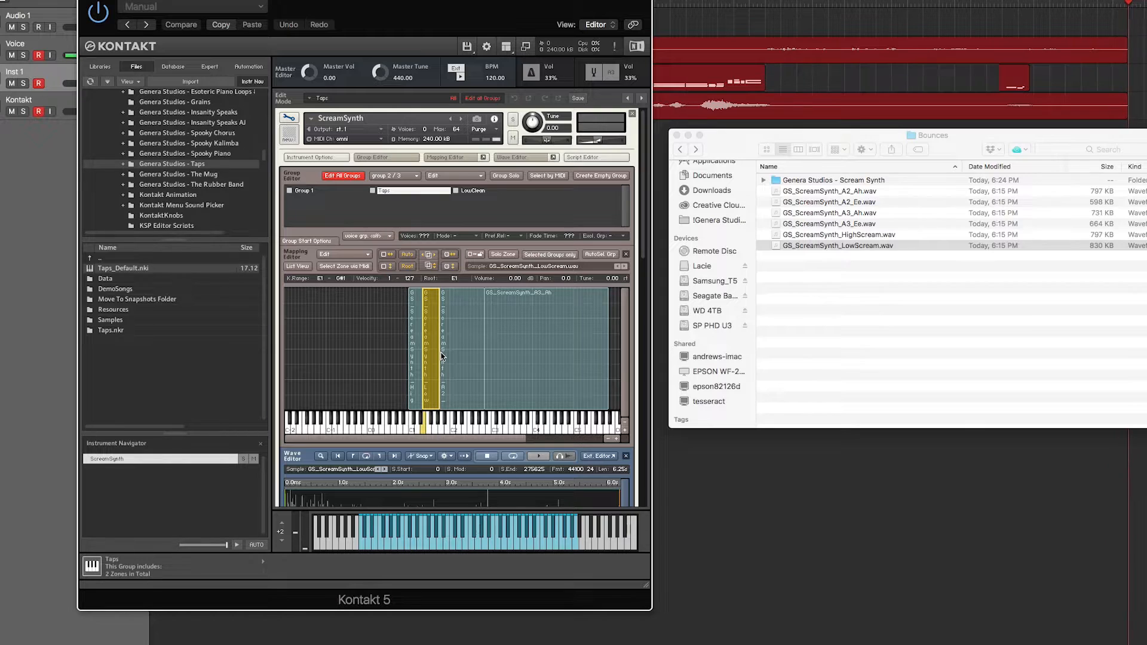
pyautogui.moveTo(442, 357); pyautogui.dragTo(415, 366)
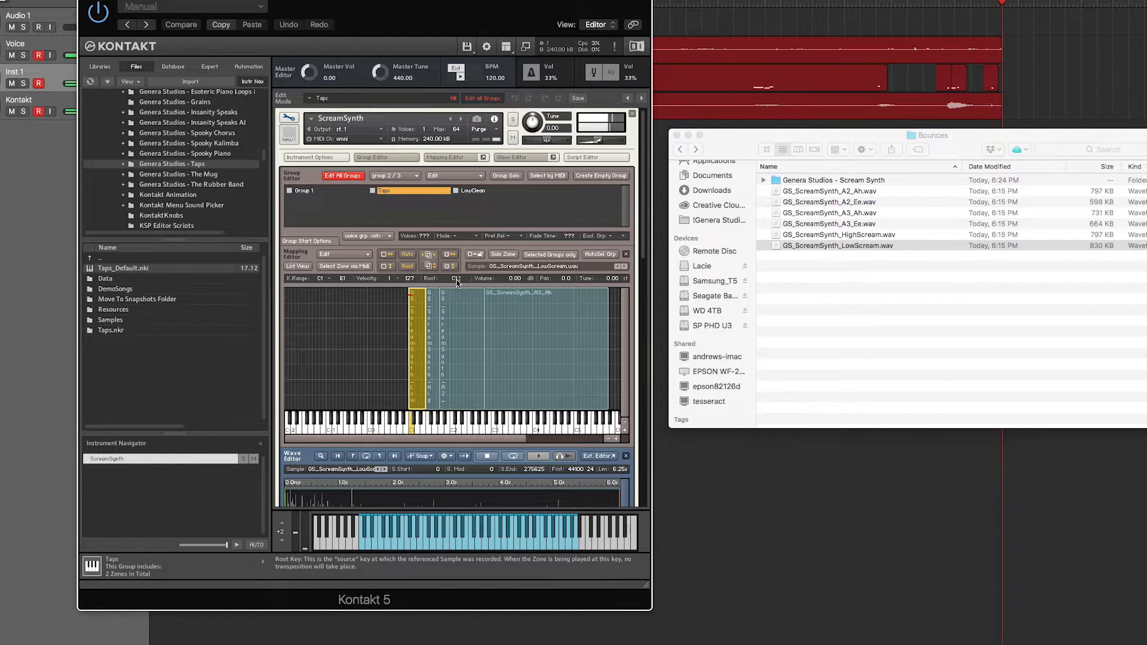
# - Turn the filter resonance fully down in the performance view, and reopen the instrument editor with the HighScream zone selected
pyautogui.click(289, 118)
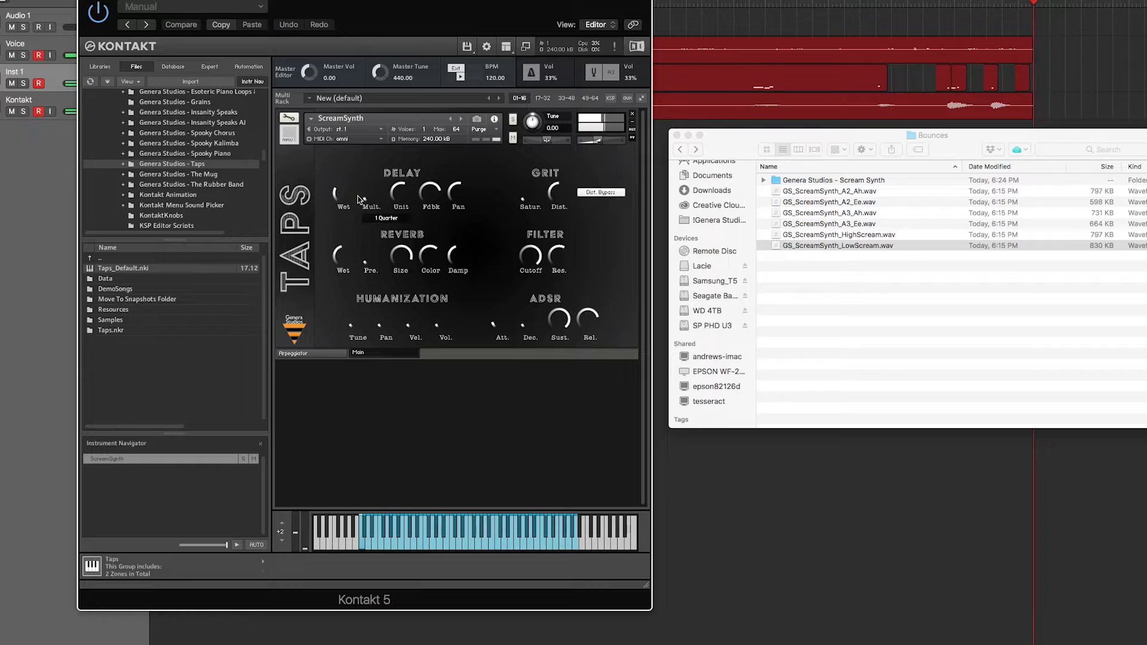
pyautogui.moveTo(558, 256); pyautogui.dragTo(561, 362)
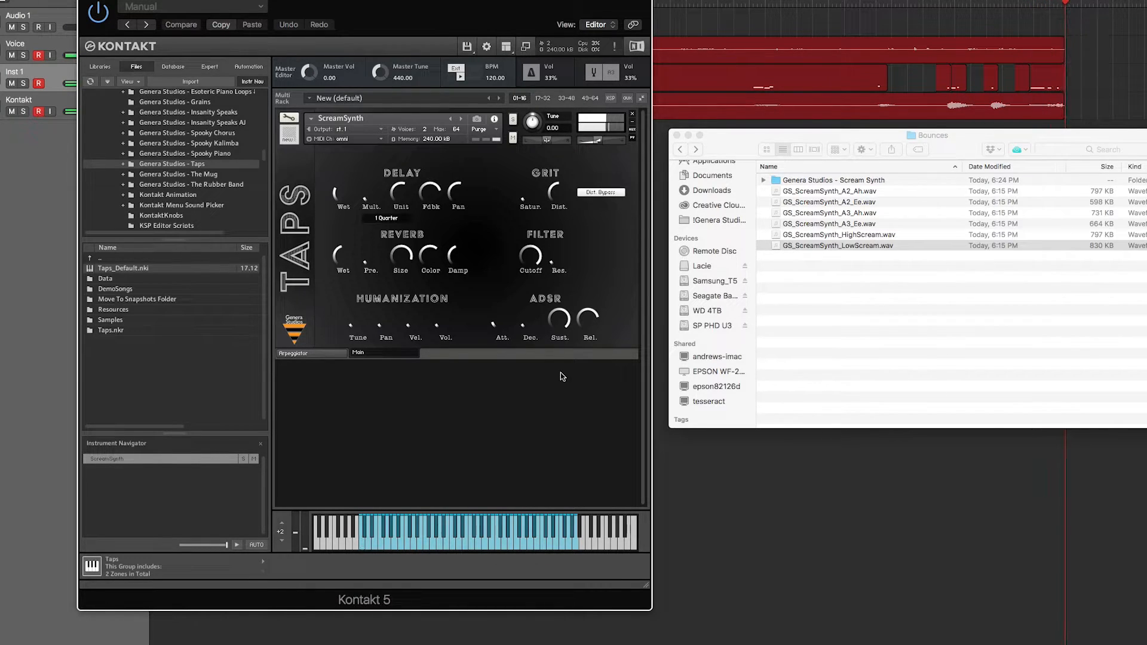
pyautogui.click(289, 118)
pyautogui.click(433, 376)
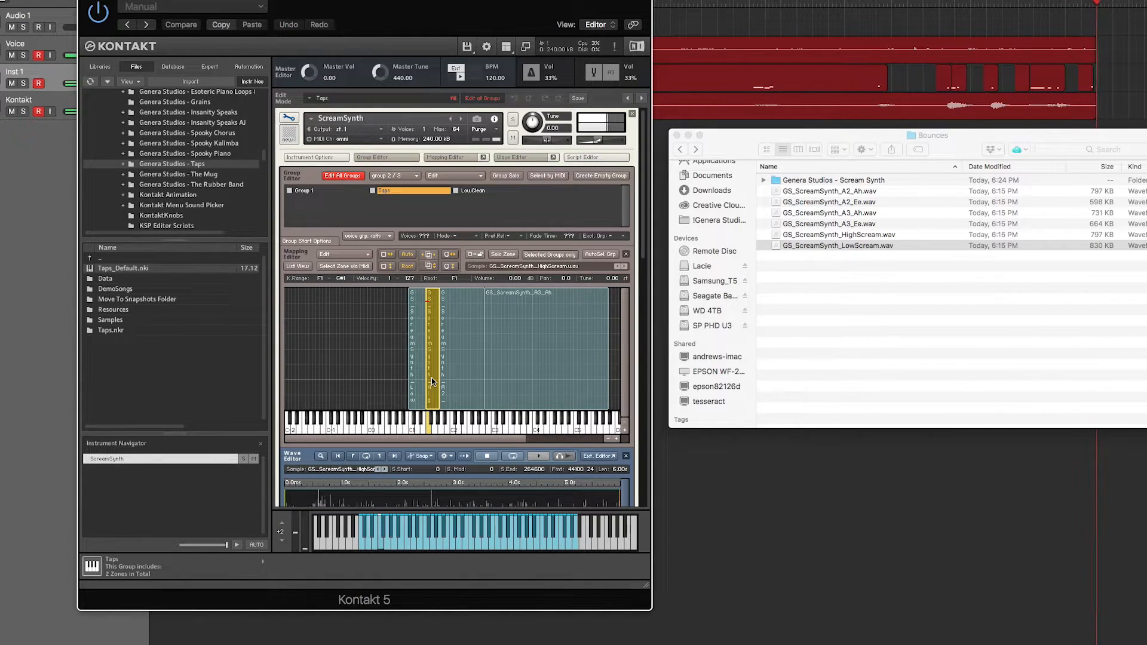
# - In the performance view, lower the filter cutoff, lengthen the attack and raise the pan, velocity and volume humanization
pyautogui.click(289, 119)
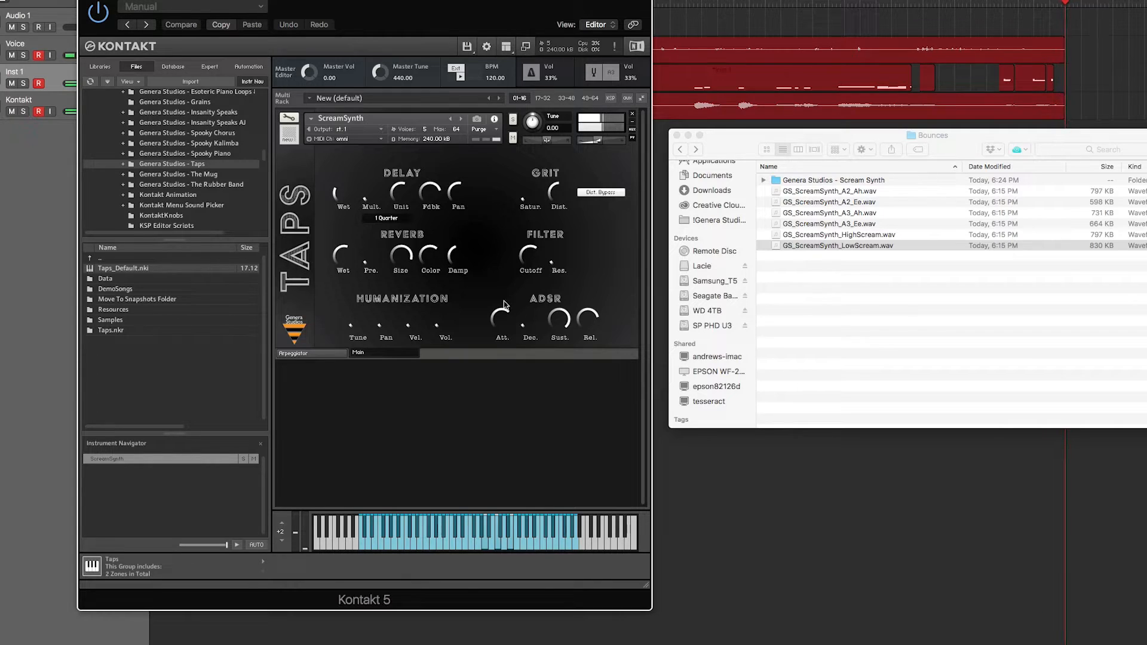
pyautogui.moveTo(387, 322); pyautogui.dragTo(391, 306)
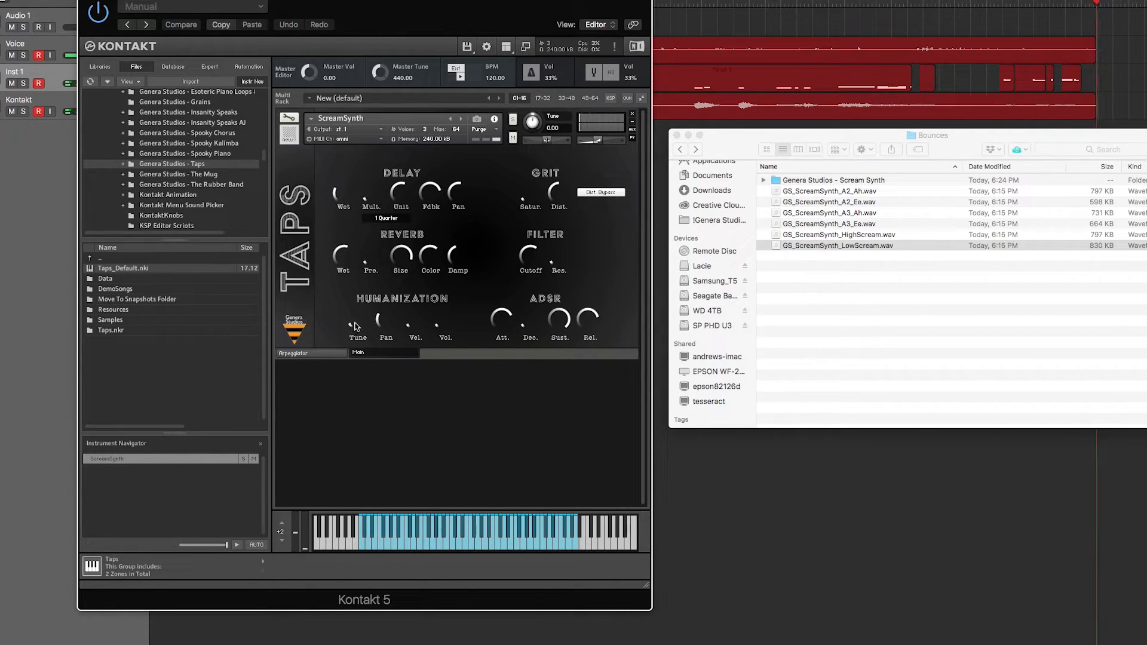
pyautogui.moveTo(408, 325); pyautogui.dragTo(447, 306)
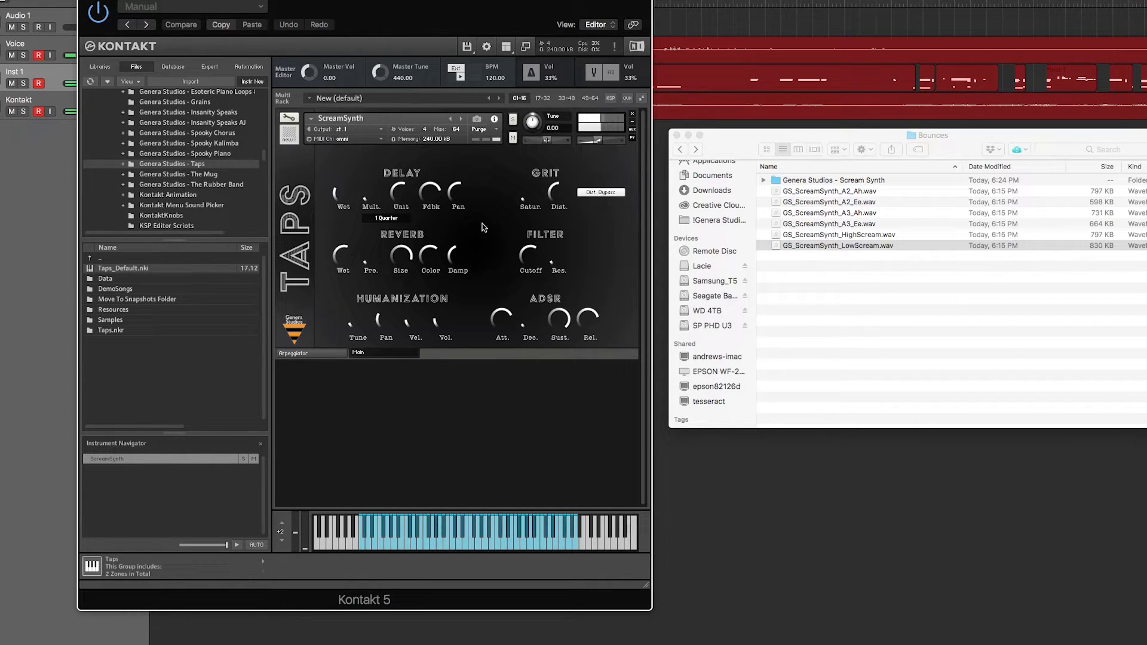
# - Reopen the instrument editor and enable loop 1 on the LowScream zone with loop start 24532 and crossfade 11700
pyautogui.click(286, 118)
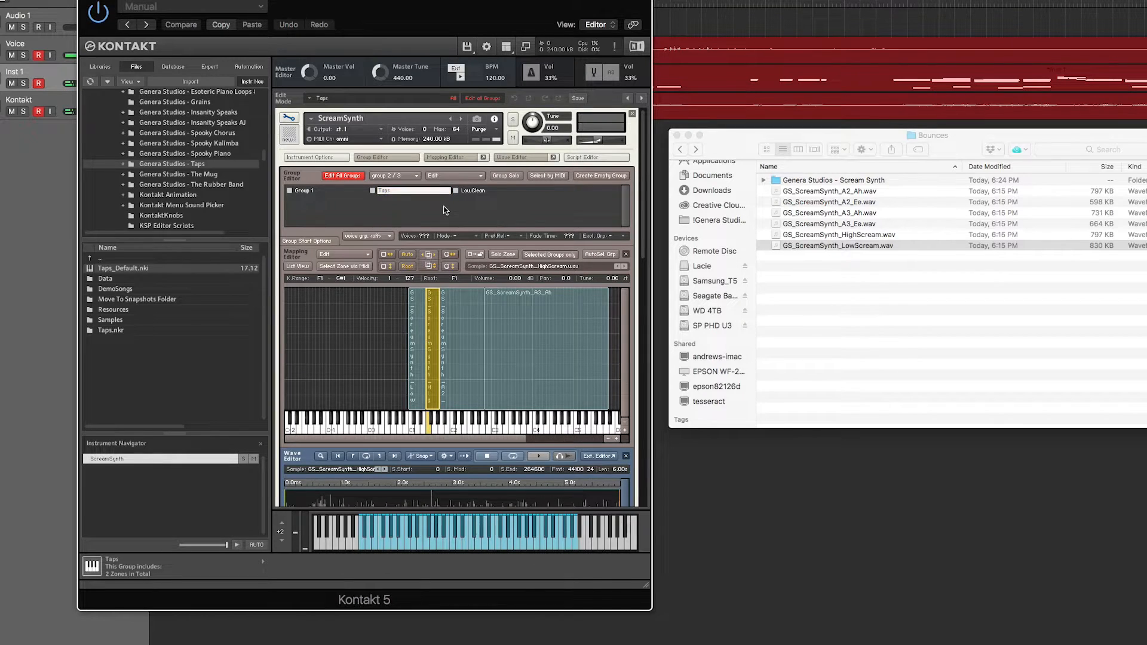
pyautogui.scroll(-3, 445, 211)
pyautogui.click(420, 270)
pyautogui.scroll(-5, 421, 270)
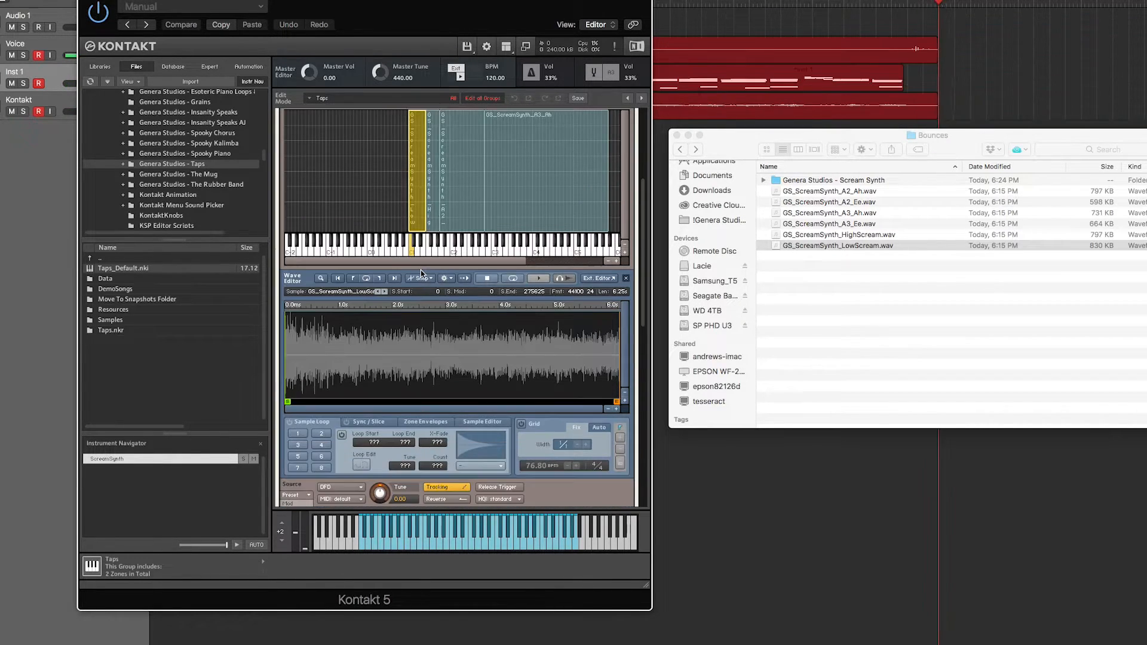
pyautogui.click(303, 436)
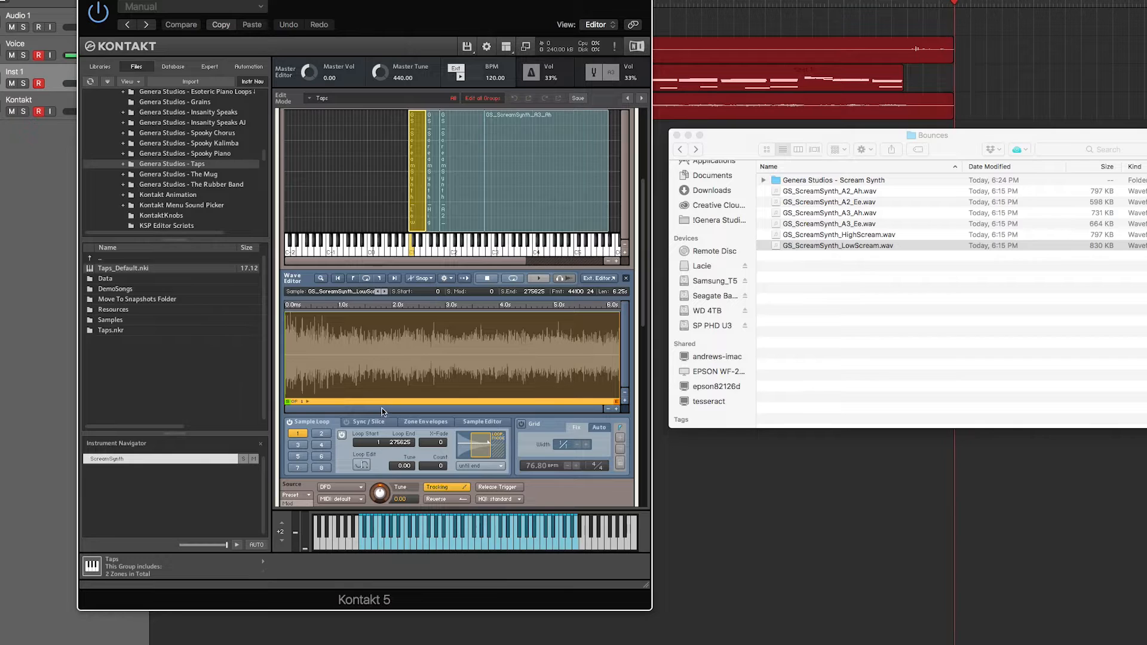
pyautogui.moveTo(376, 441); pyautogui.dragTo(382, 387)
pyautogui.moveTo(438, 443); pyautogui.dragTo(441, 416)
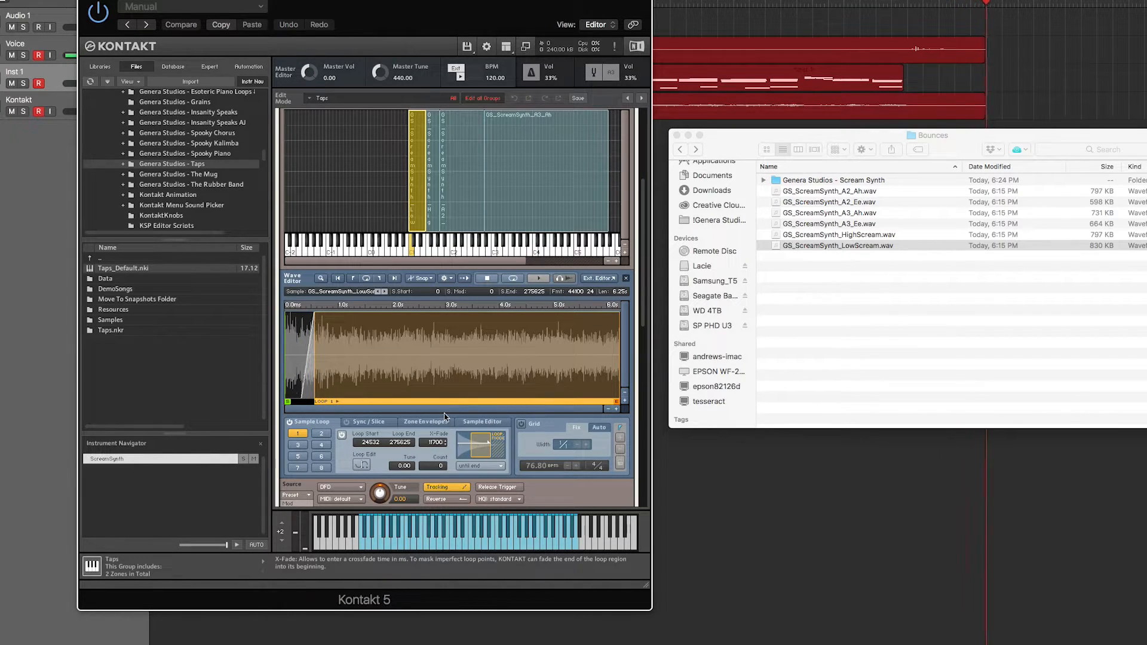
# - Enable loop 1 on the HighScream zone with loop start 23814, loop end 256133 and crossfade 14000
pyautogui.click(431, 216)
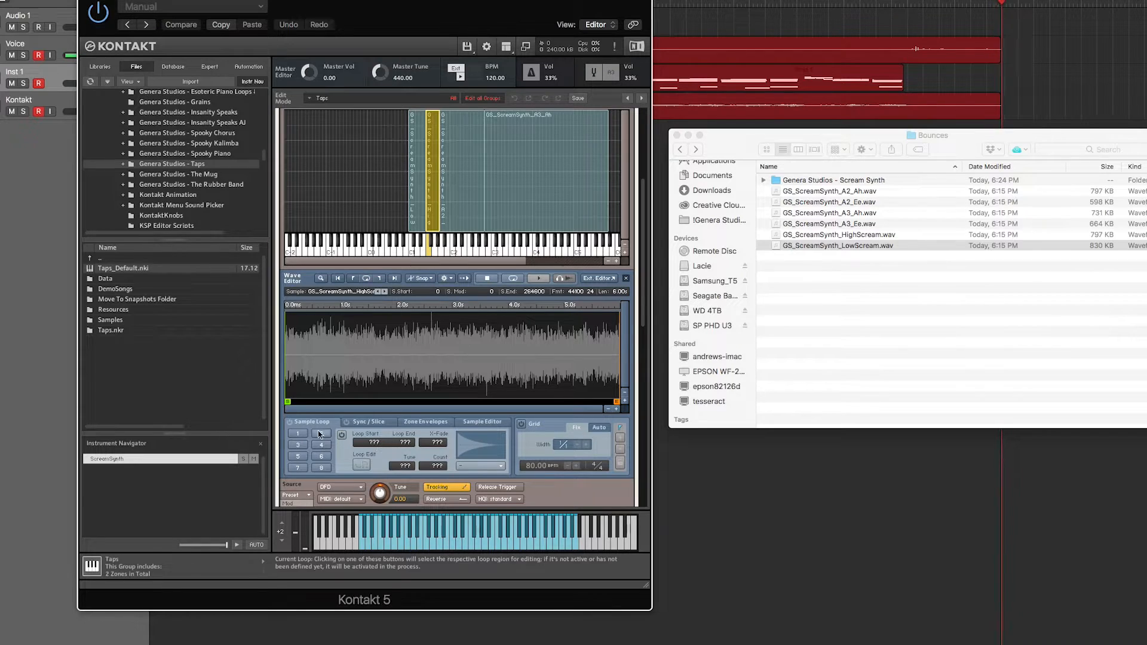
pyautogui.click(299, 435)
pyautogui.moveTo(375, 443); pyautogui.dragTo(387, 382)
pyautogui.moveTo(403, 442); pyautogui.dragTo(451, 360)
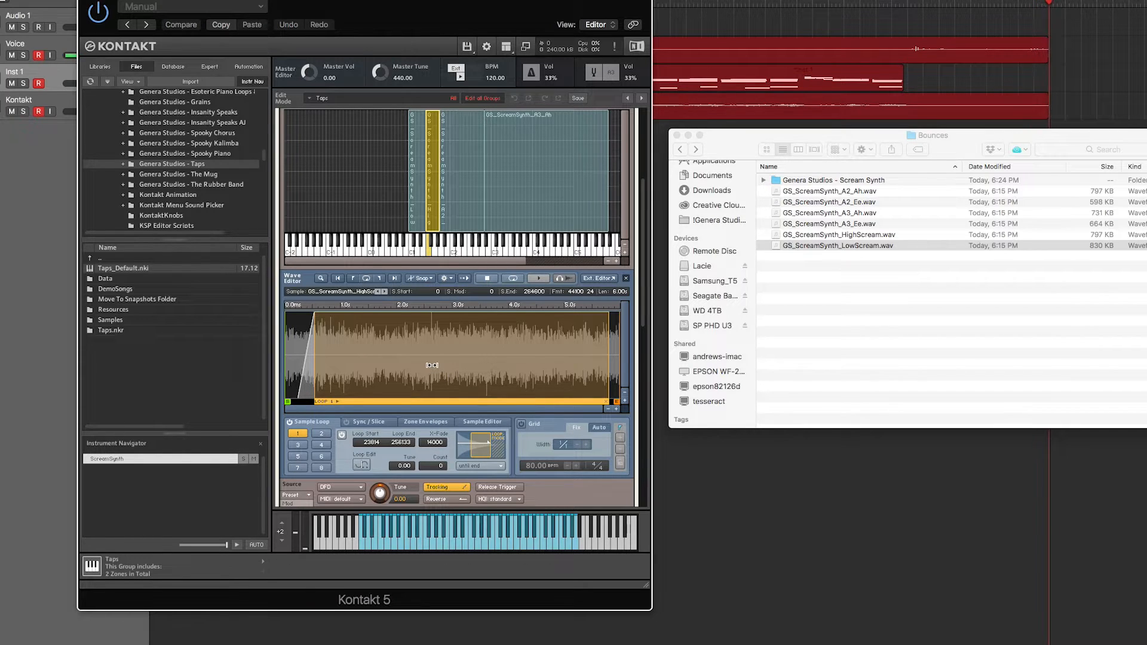
# - Shorten the A3_Ah zone's key range so that it ends at A#3
pyautogui.scroll(2, 431, 366)
pyautogui.scroll(5, 443, 309)
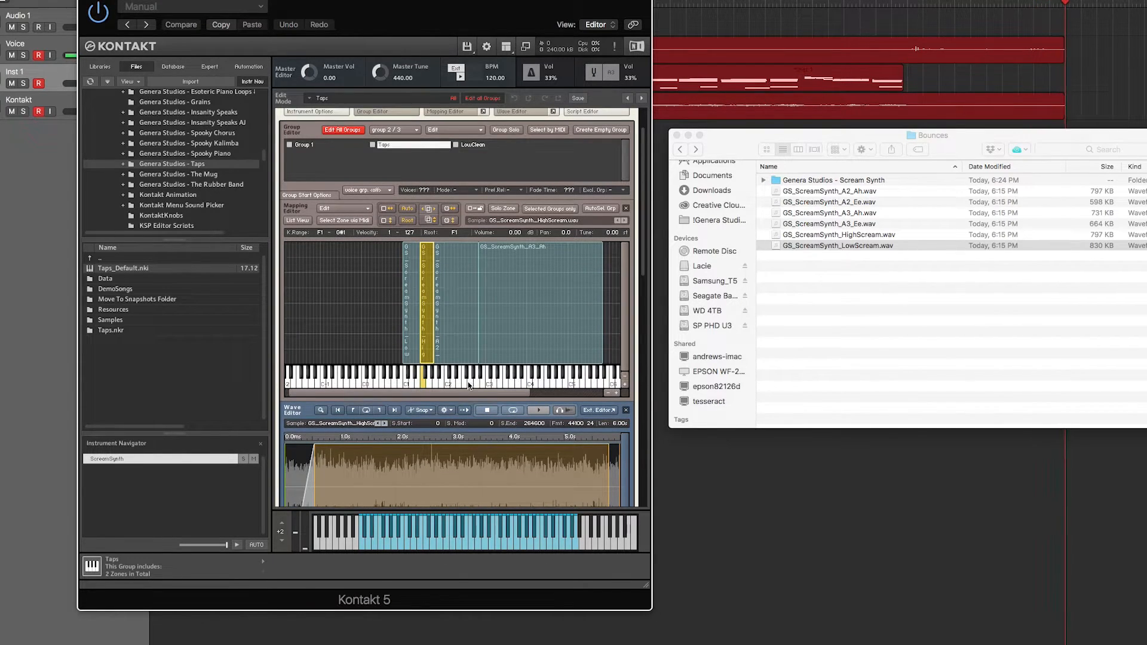
pyautogui.hscroll(3, 469, 385)
pyautogui.click(403, 341)
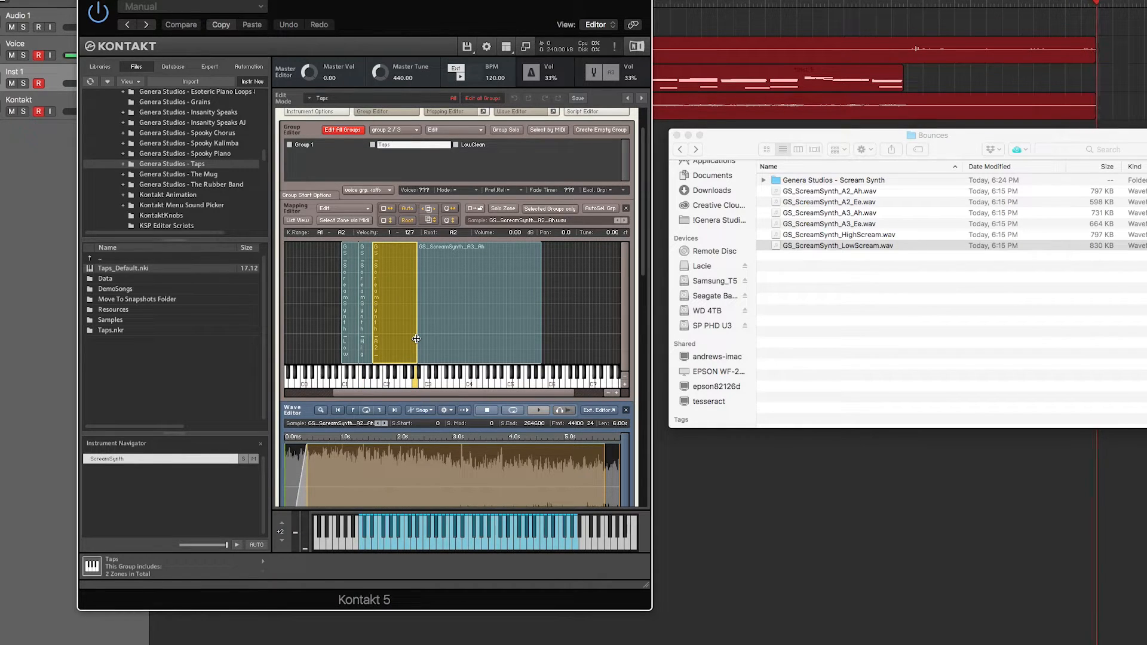
pyautogui.click(534, 330)
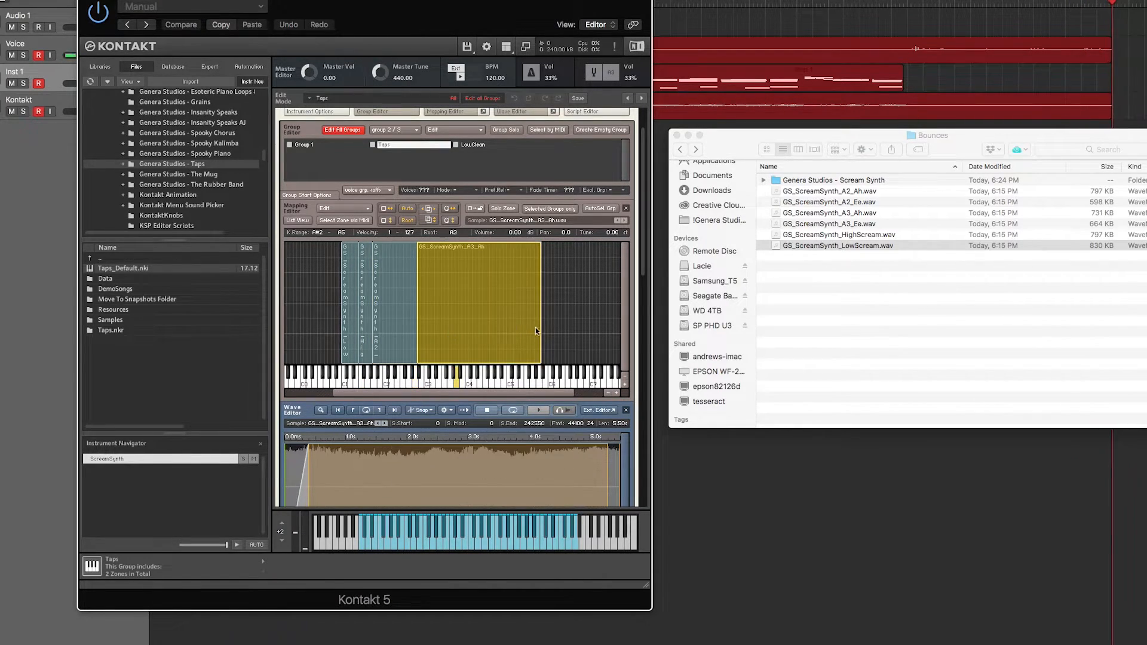
pyautogui.moveTo(540, 326); pyautogui.dragTo(459, 338)
# - Map GS_ScreamSynth_A3_Ee.wav from the Bounces folder to B3 through C#5 and set its root key to A3
pyautogui.click(848, 245)
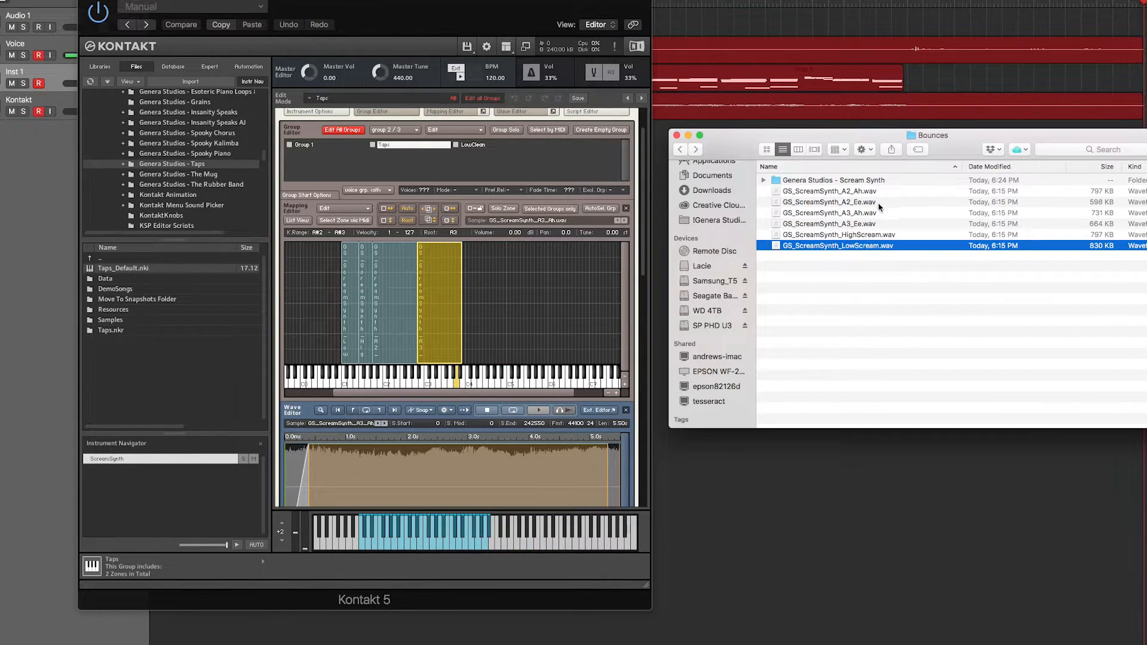
pyautogui.click(880, 204)
pyautogui.moveTo(878, 224); pyautogui.dragTo(461, 339)
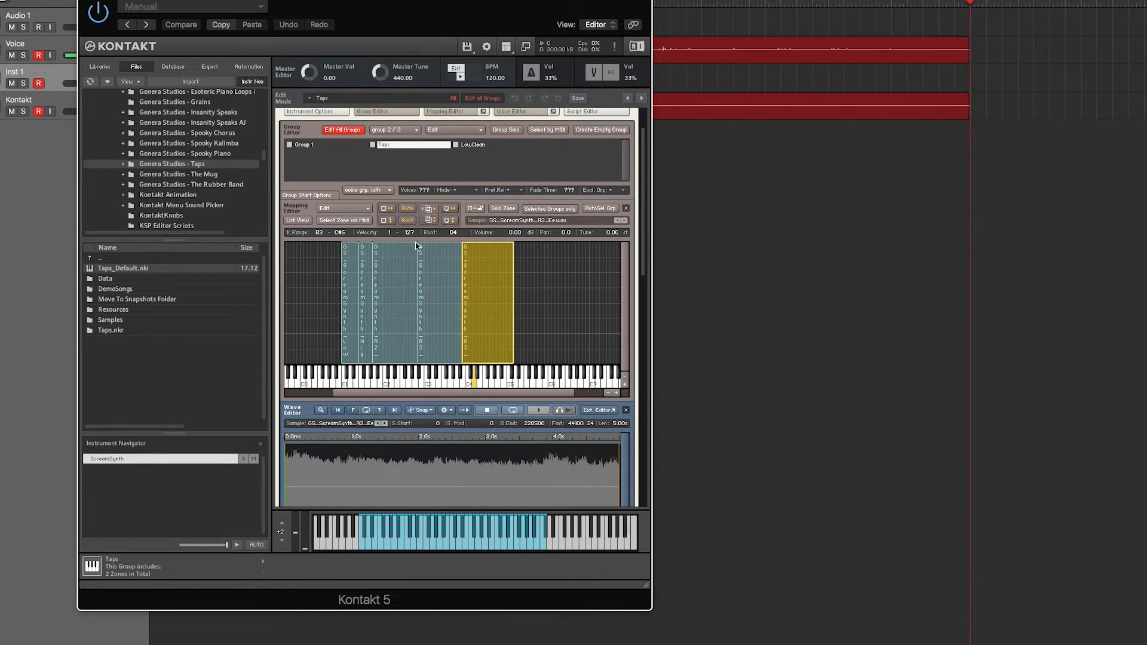
pyautogui.moveTo(453, 233); pyautogui.dragTo(450, 247)
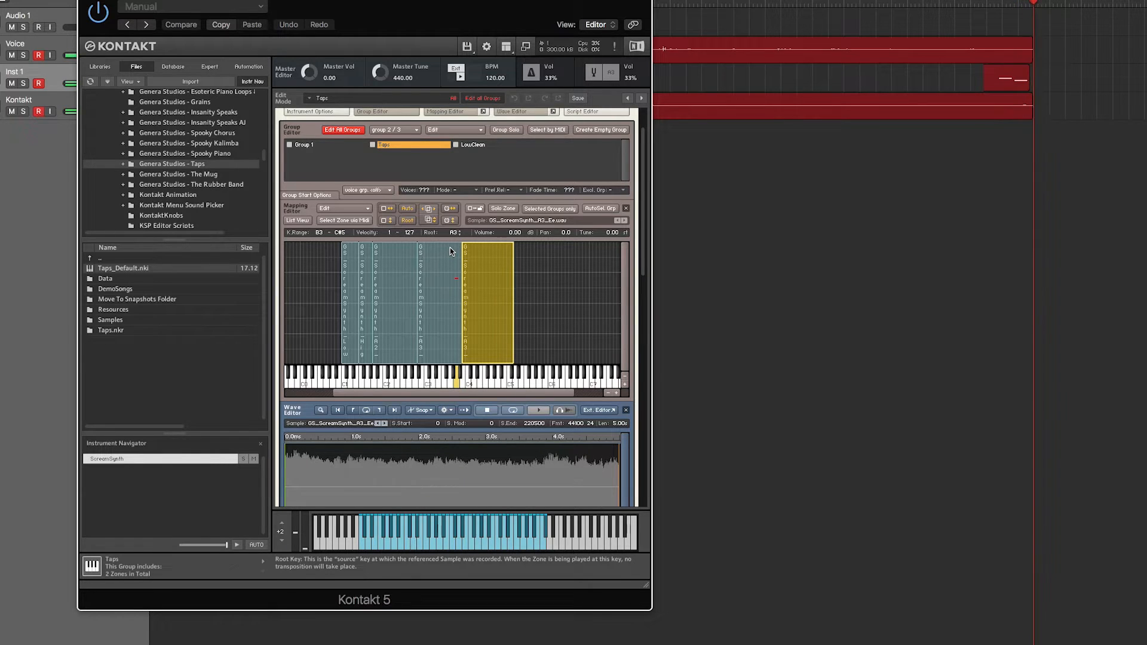
# - Select the A2_Ah, A3_Ah and A3_Ee zones together and move them up one octave on the keyboard
pyautogui.click(412, 275)
pyautogui.moveTo(545, 324); pyautogui.dragTo(410, 322)
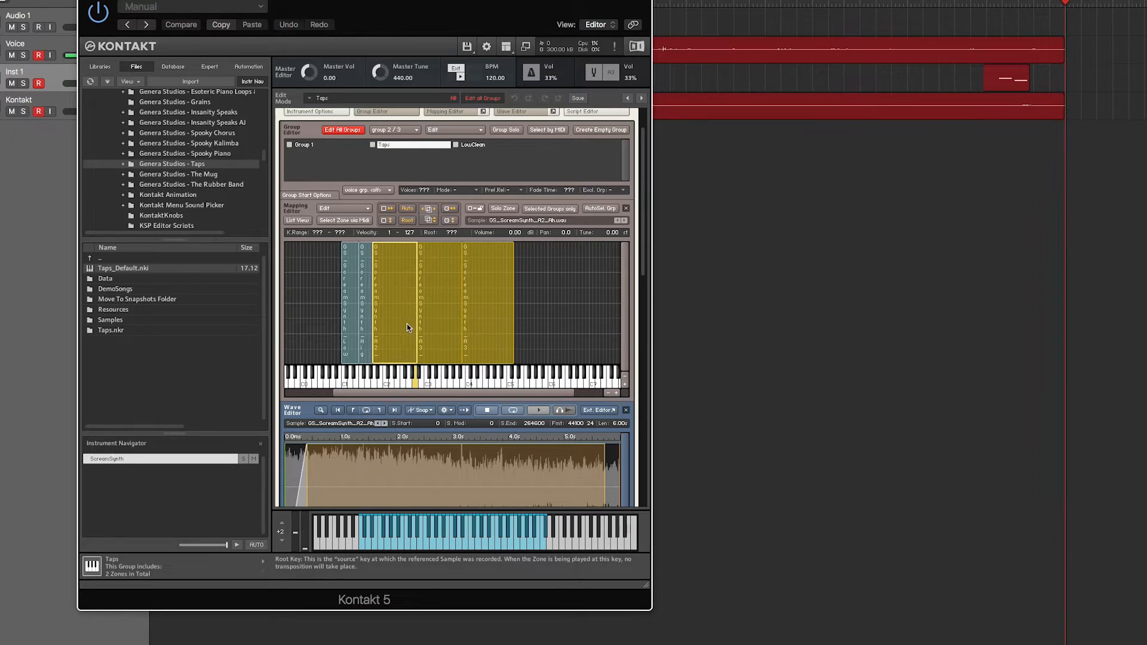
pyautogui.click(539, 322)
pyautogui.click(387, 320)
pyautogui.moveTo(536, 319); pyautogui.dragTo(438, 322)
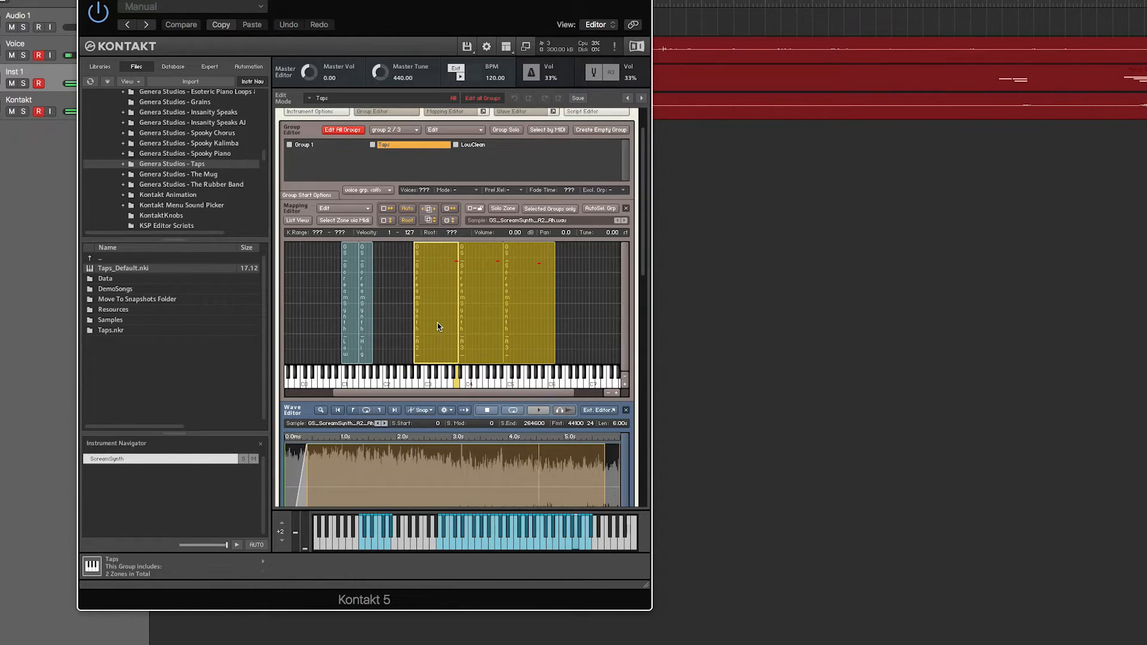
# - Enable loop 1 on the A3_Ee zone with loop start 23373 and crossfade 13800
pyautogui.click(524, 290)
pyautogui.scroll(-3, 358, 358)
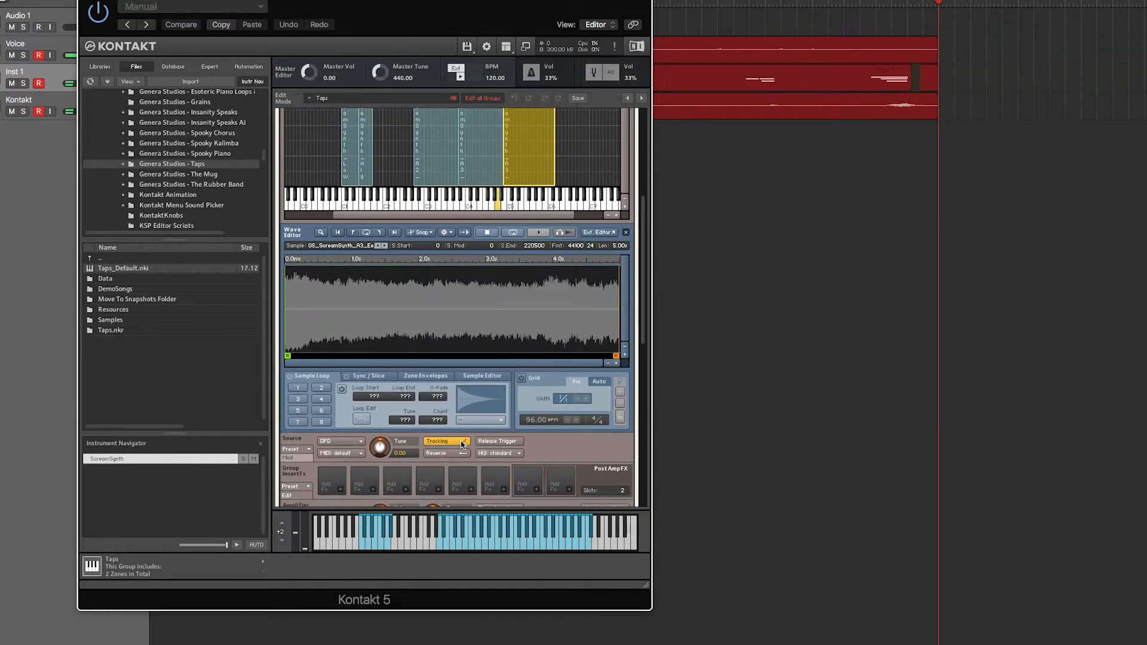
pyautogui.moveTo(360, 390); pyautogui.dragTo(444, 322)
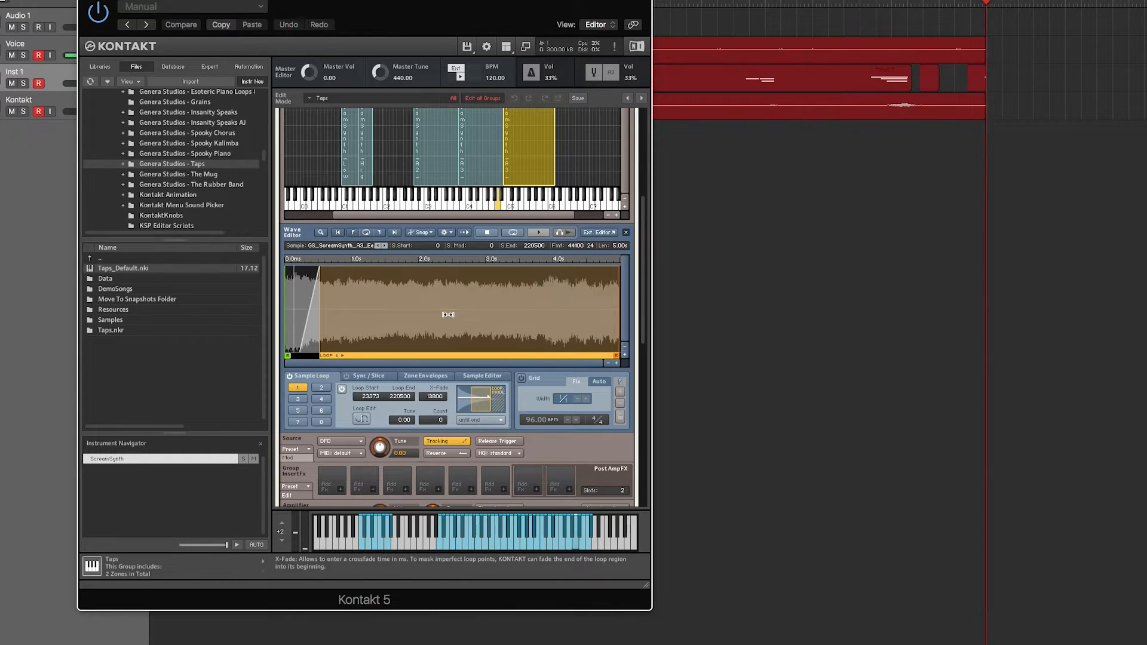
# - Map GS_ScreamSynth_A2_Ee.wav from the Bounces folder to the gap from A1 to G#2 and set its root key to A2
pyautogui.scroll(5, 452, 268)
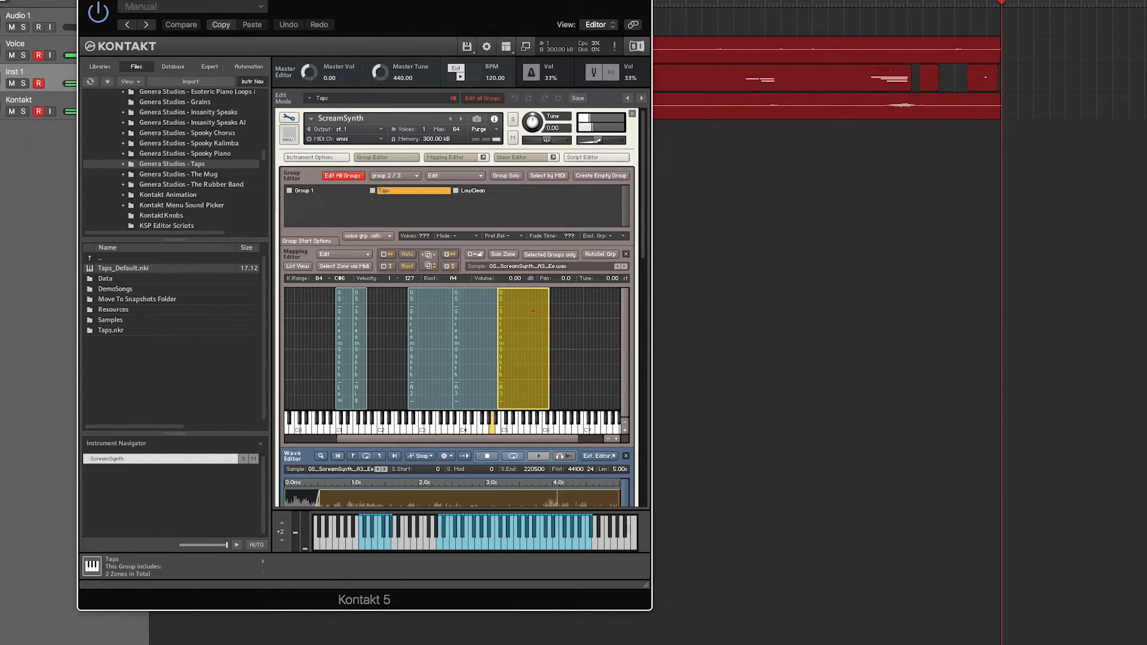
pyautogui.click(191, 644)
pyautogui.moveTo(831, 202); pyautogui.dragTo(369, 321)
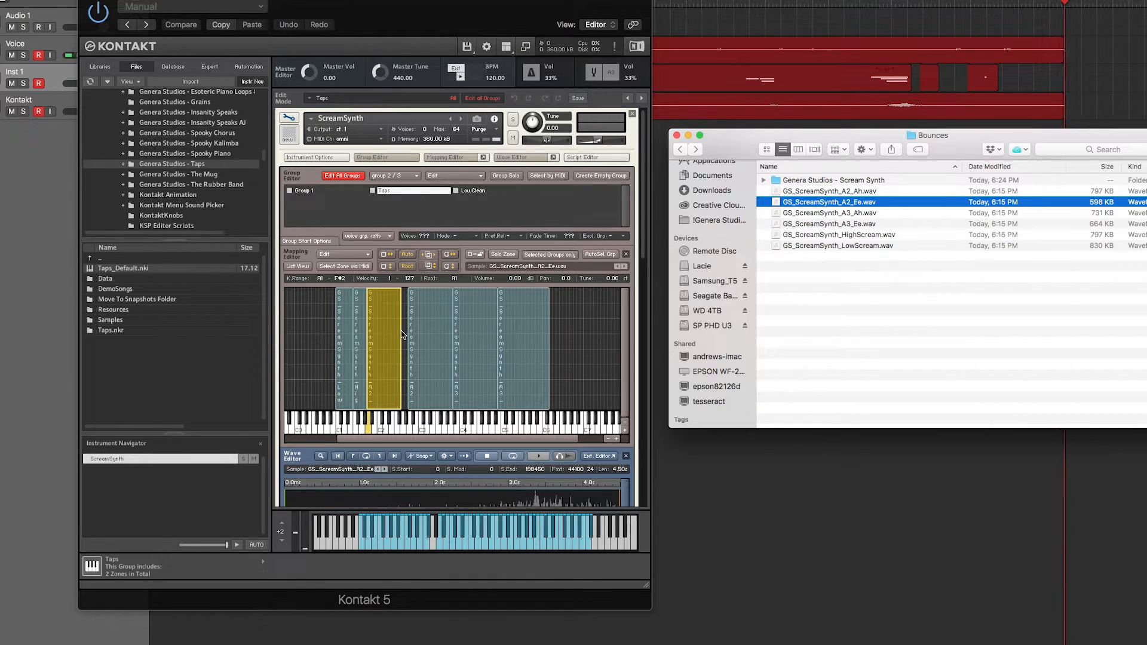
pyautogui.click(404, 334)
pyautogui.moveTo(402, 332); pyautogui.dragTo(408, 333)
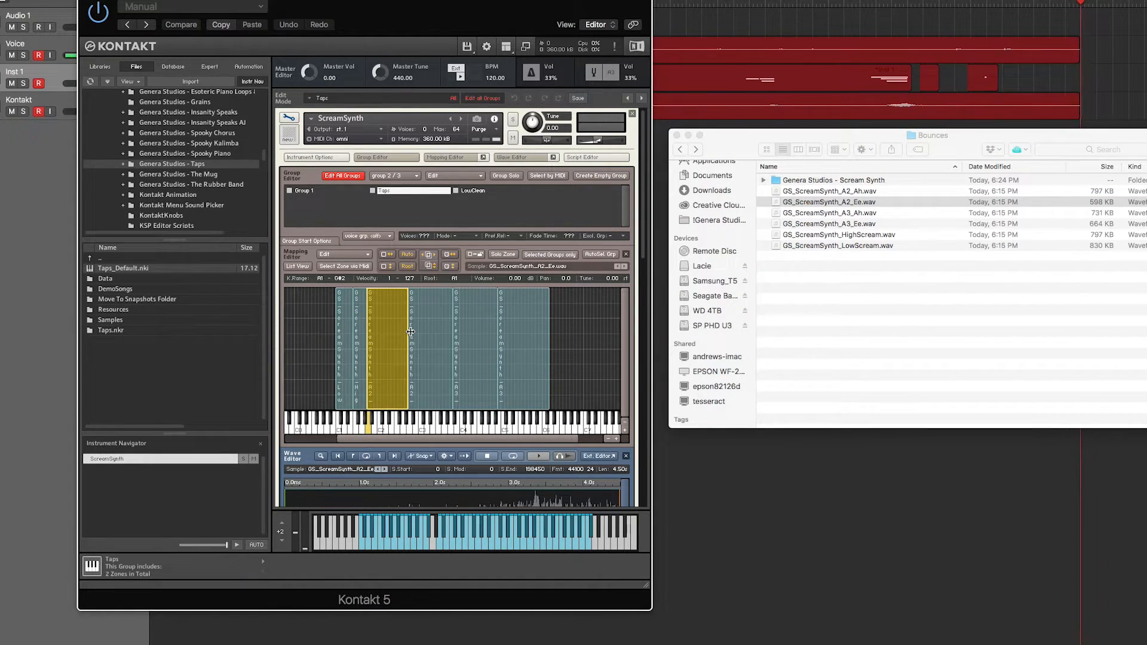
pyautogui.moveTo(459, 279); pyautogui.dragTo(463, 246)
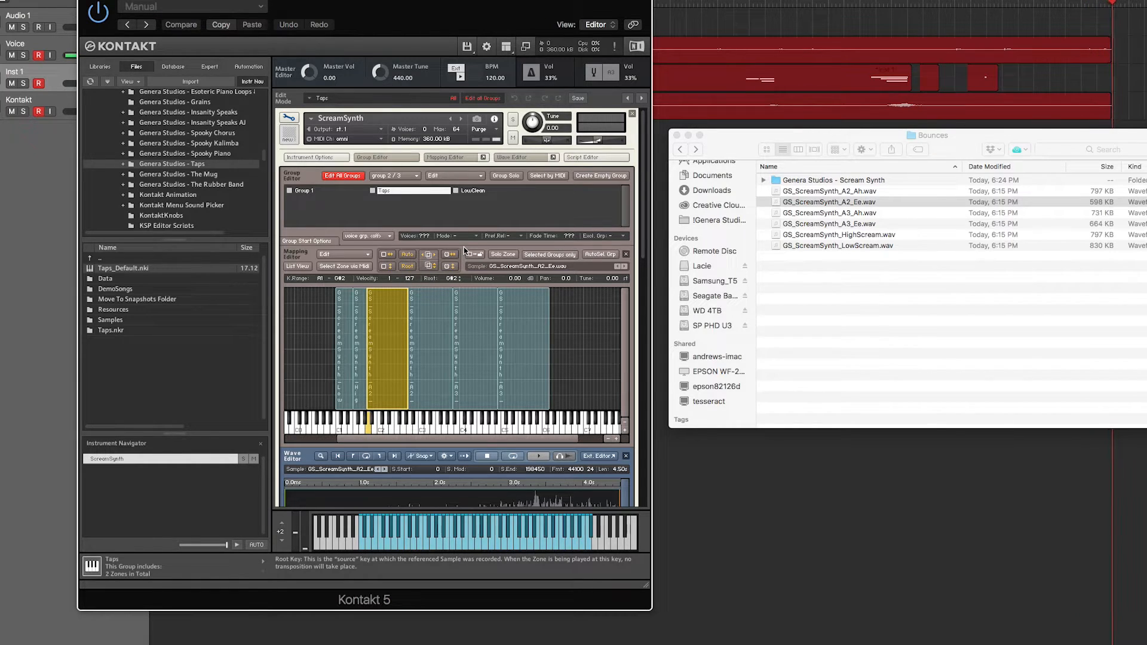
# - Enable loop 1 on the A2_Ee zone with loop start 24609 and crossfade 18900
pyautogui.scroll(-5, 351, 316)
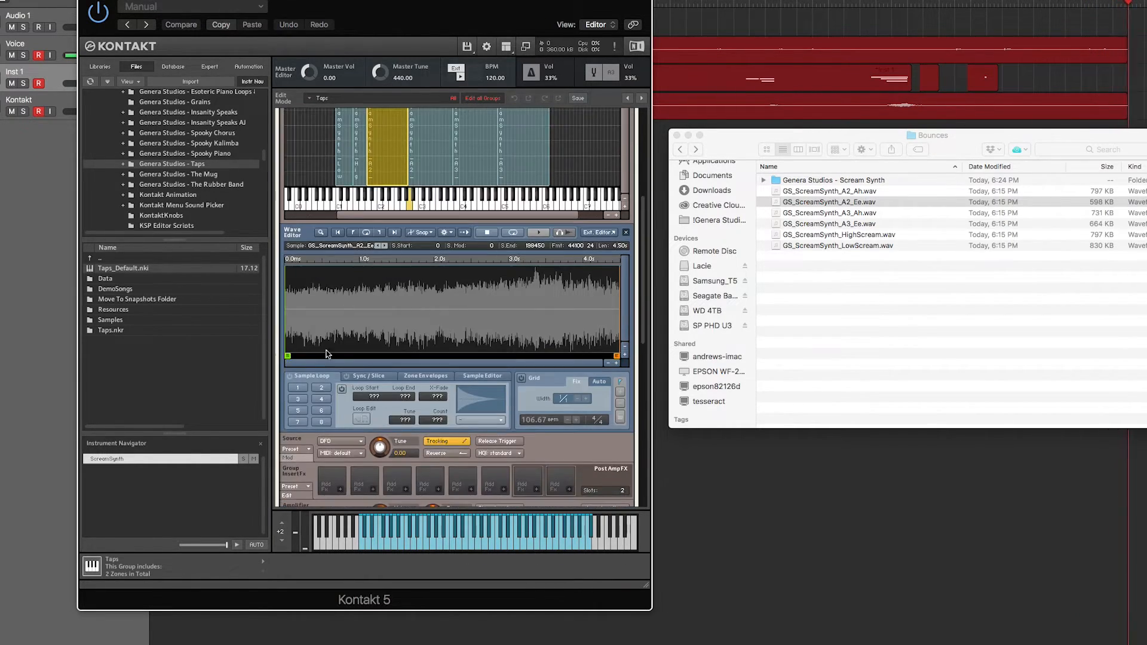
pyautogui.click(342, 389)
pyautogui.moveTo(377, 397); pyautogui.dragTo(394, 326)
pyautogui.moveTo(435, 396); pyautogui.dragTo(446, 289)
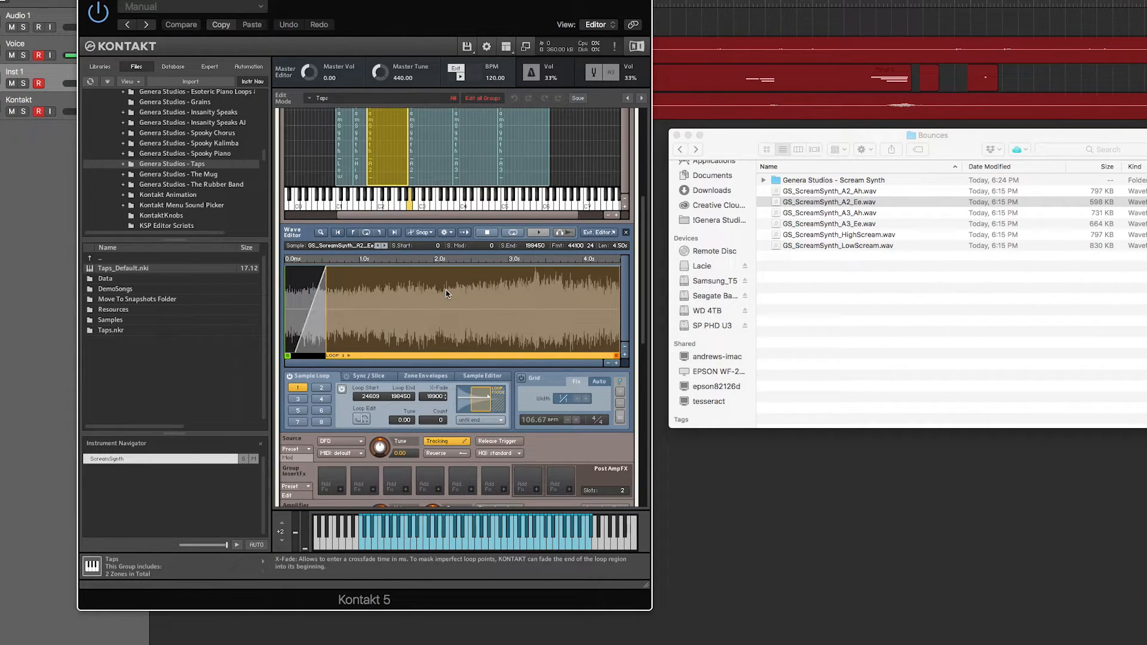
pyautogui.scroll(3, 442, 307)
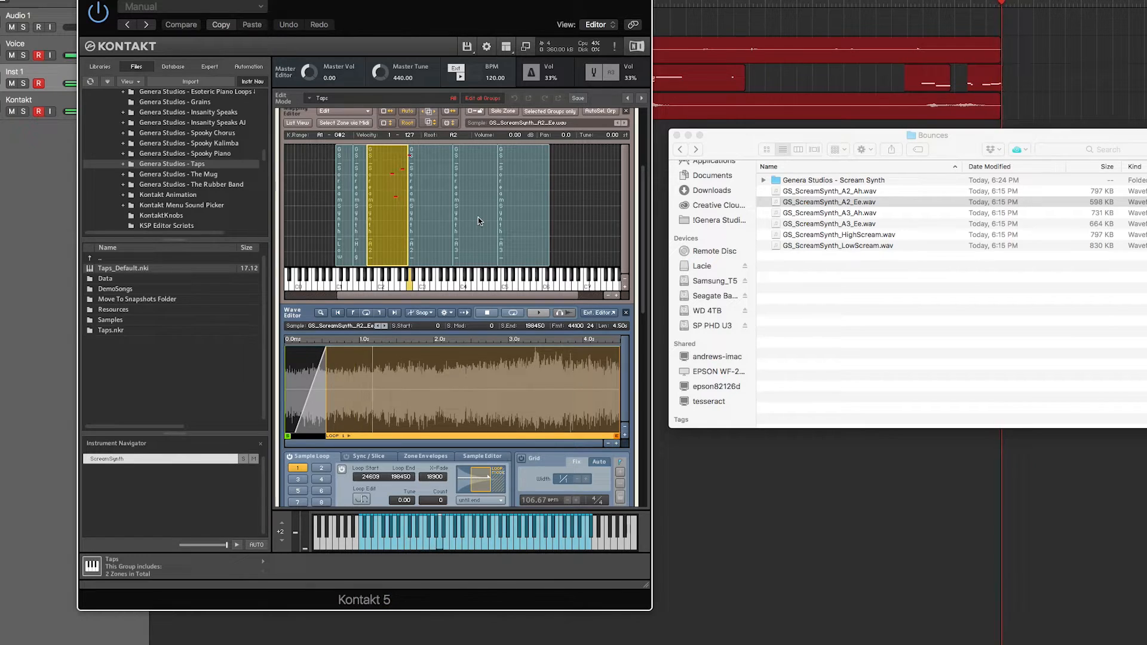
# - Compare the A2_Ee and A2_Ah zones, and set the A2_Ah zone's root key to A2
pyautogui.click(435, 208)
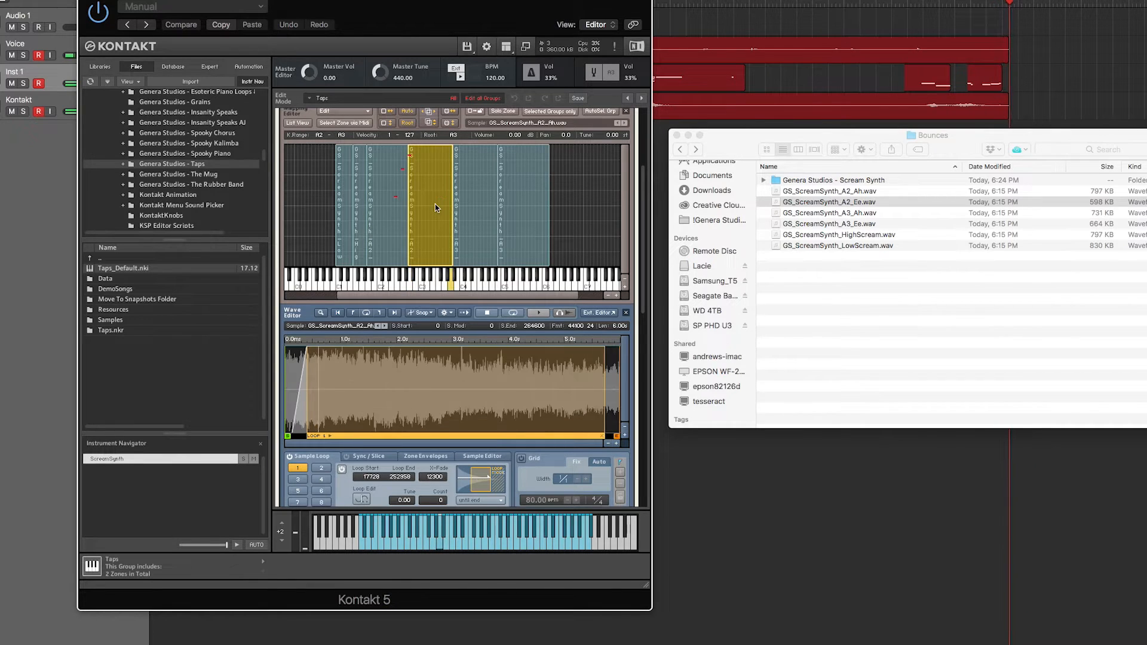
pyautogui.click(379, 192)
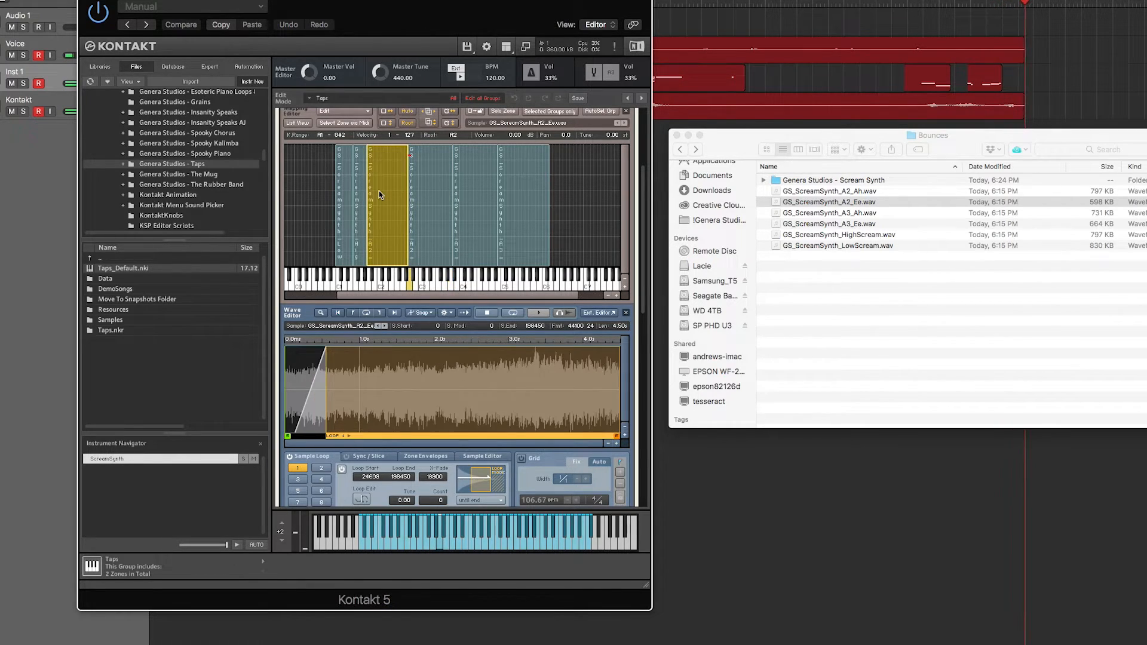
pyautogui.click(419, 190)
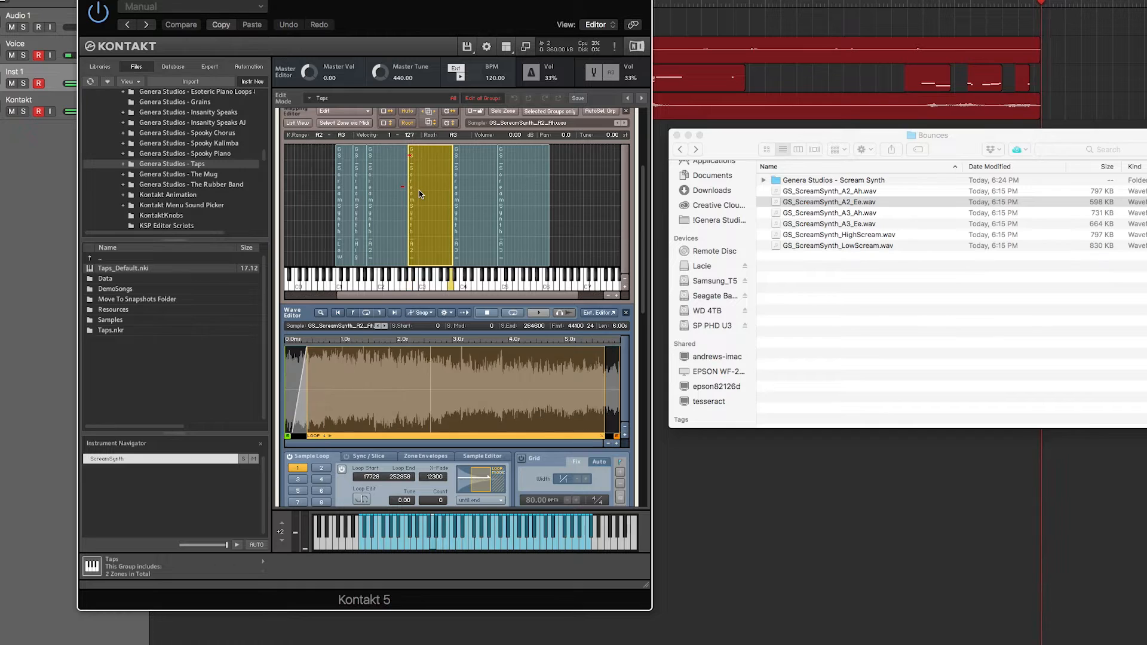
pyautogui.click(381, 192)
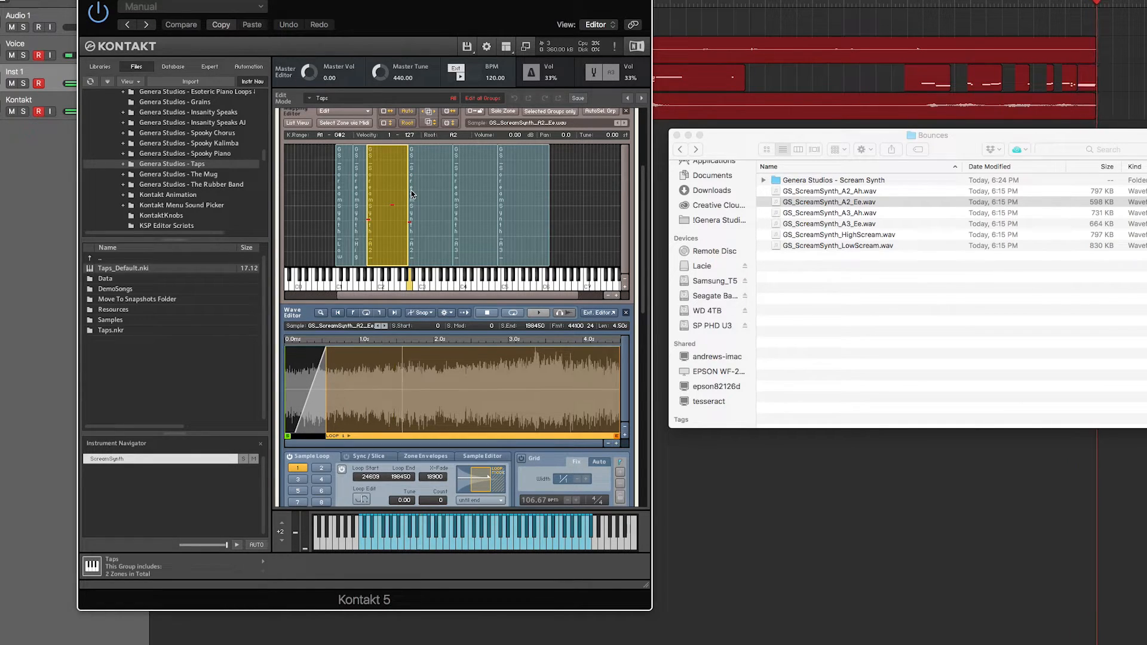
pyautogui.click(433, 195)
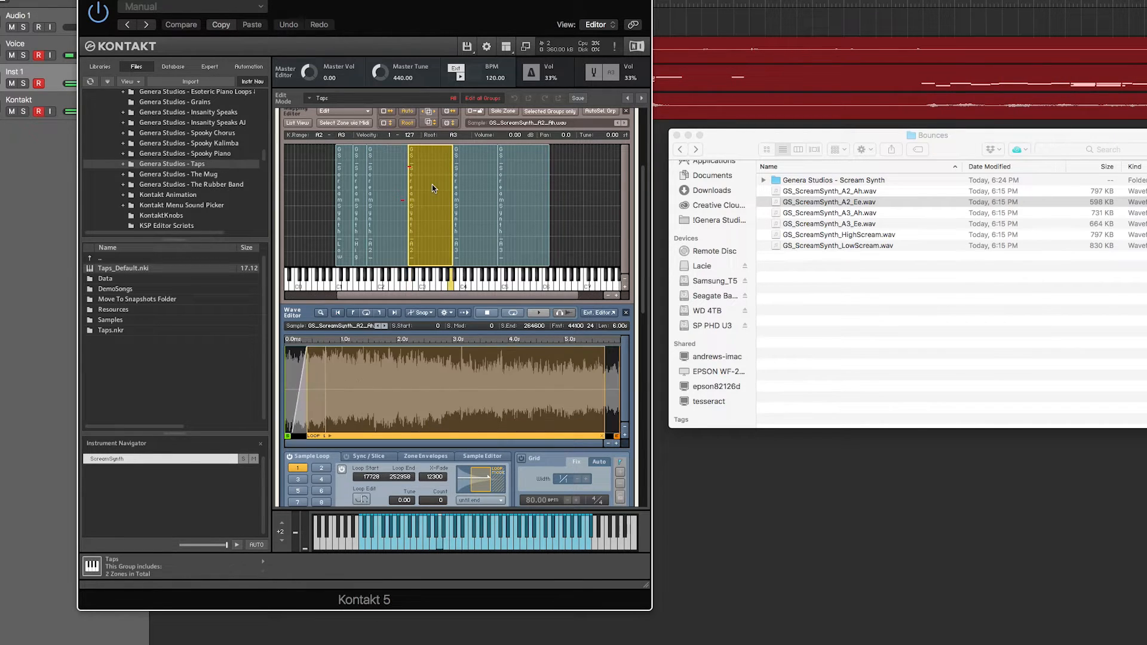
pyautogui.moveTo(453, 147); pyautogui.dragTo(452, 168)
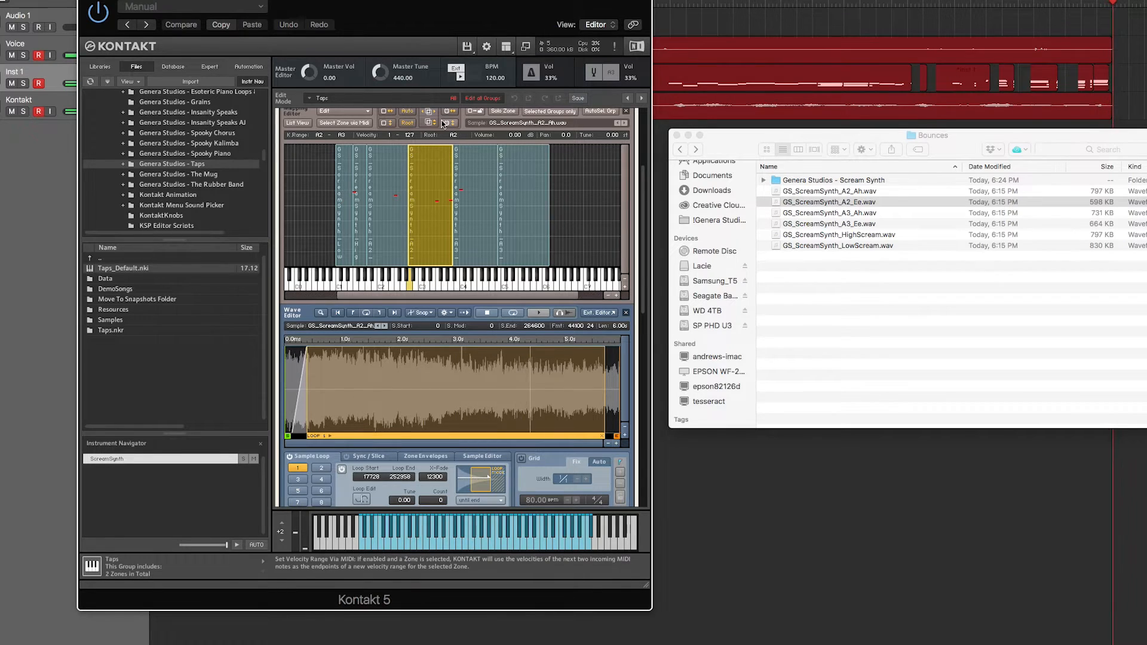
# - Adjust the lower zones' key ranges so HighScream runs from F1 up to A2_Ee at about C2 and LowScream spans A0 to E1
pyautogui.click(360, 198)
pyautogui.click(379, 204)
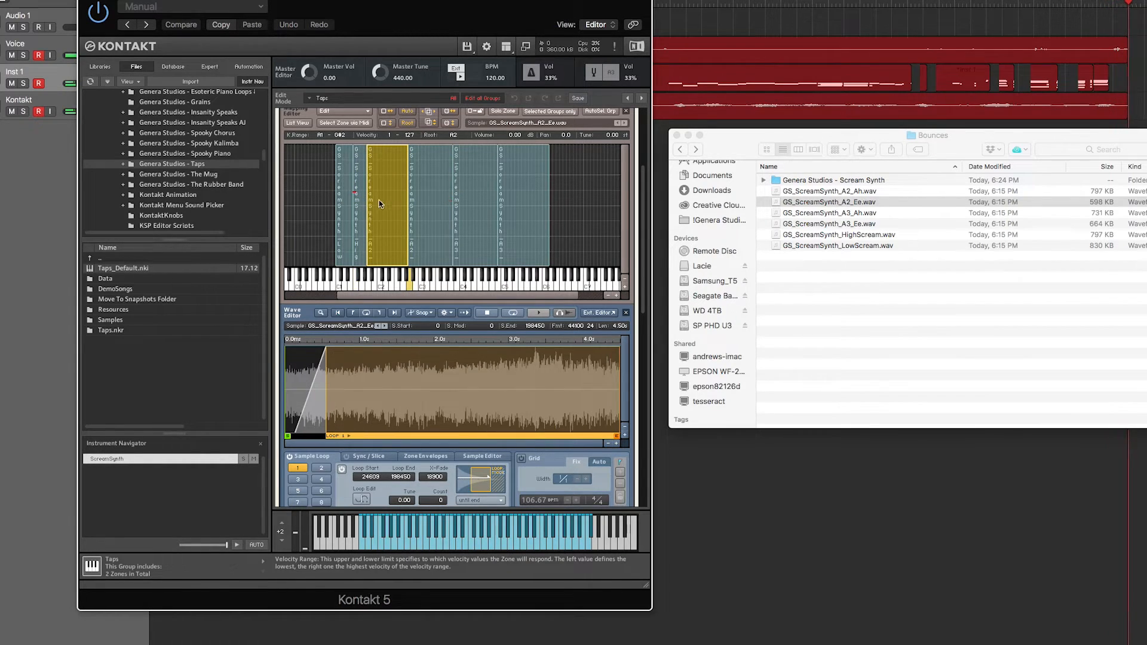
pyautogui.moveTo(367, 208); pyautogui.dragTo(384, 210)
pyautogui.click(365, 213)
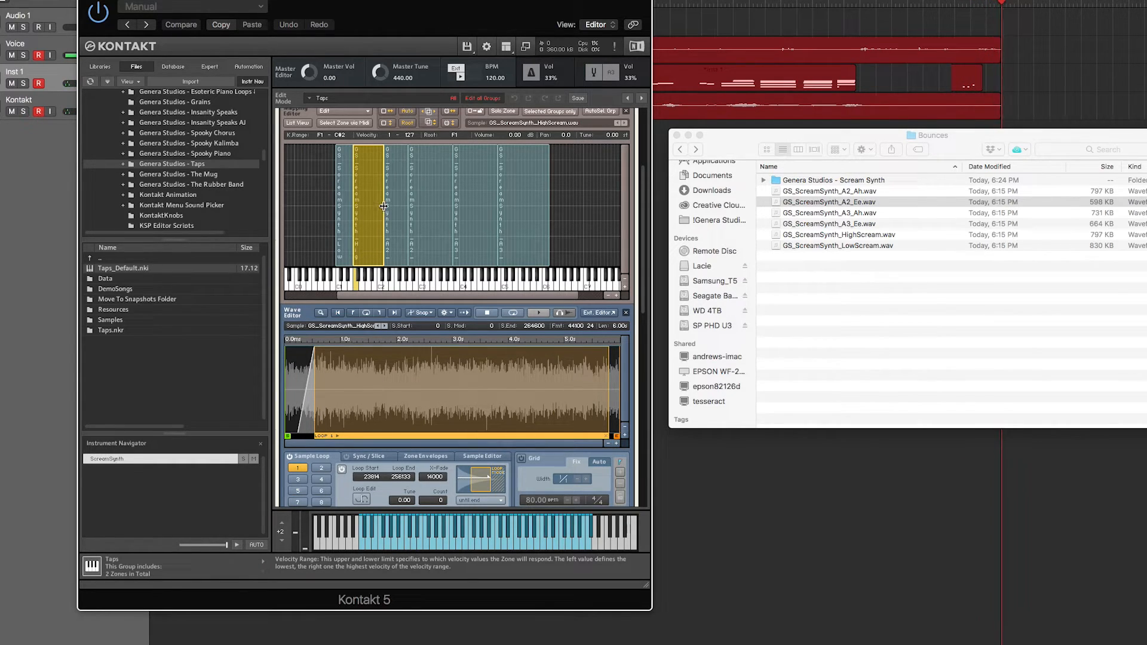
pyautogui.moveTo(382, 208); pyautogui.dragTo(322, 230)
pyautogui.click(388, 218)
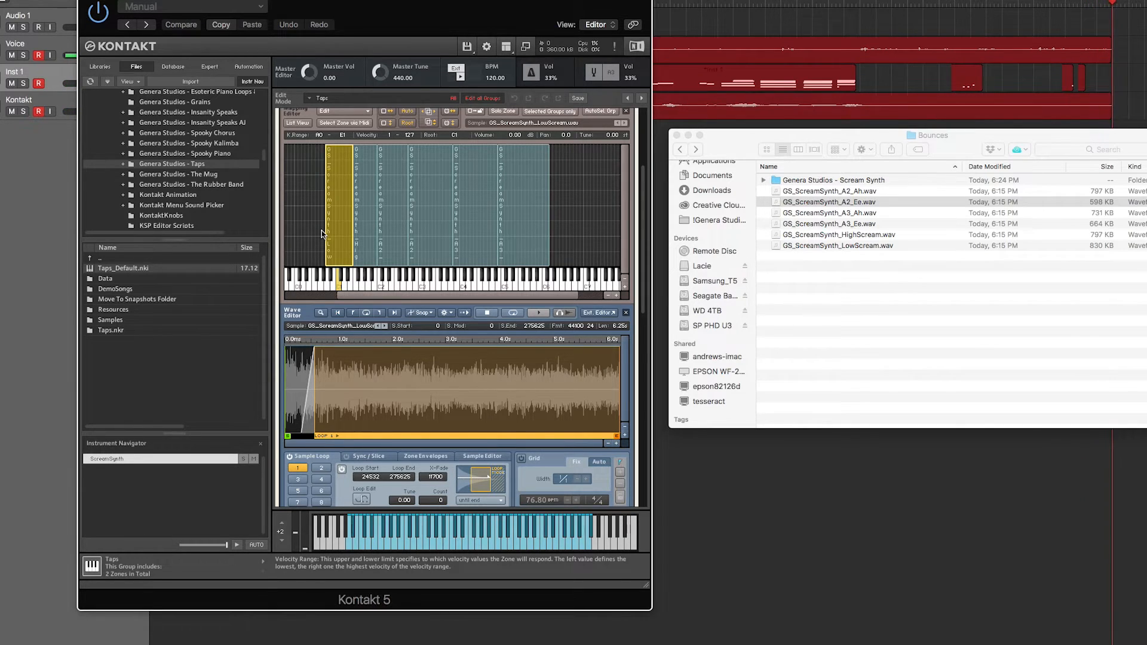
# - Close the instrument's edit mode and set the delay Unit to 16th Trip
pyautogui.scroll(5, 331, 193)
pyautogui.click(289, 118)
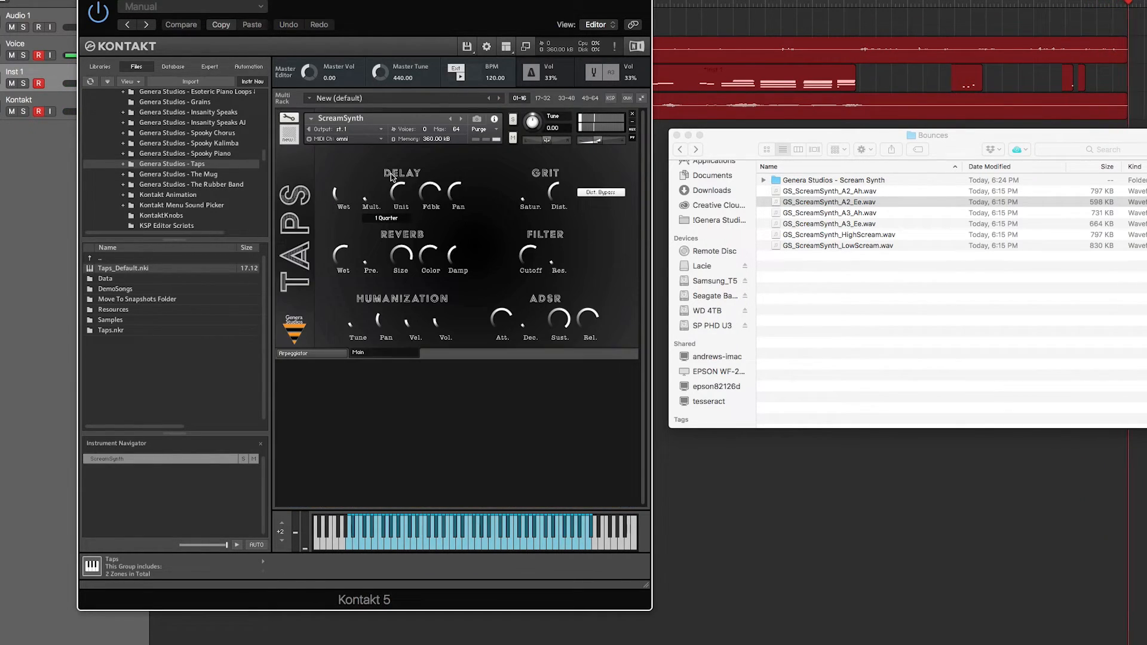
pyautogui.moveTo(392, 198); pyautogui.dragTo(392, 204)
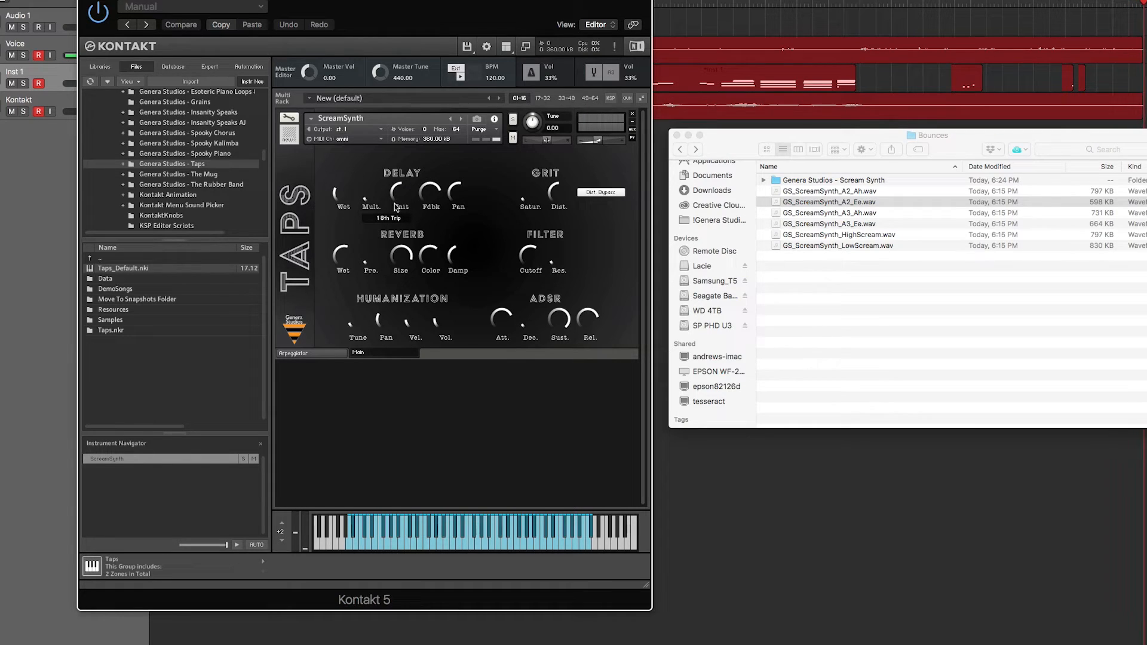